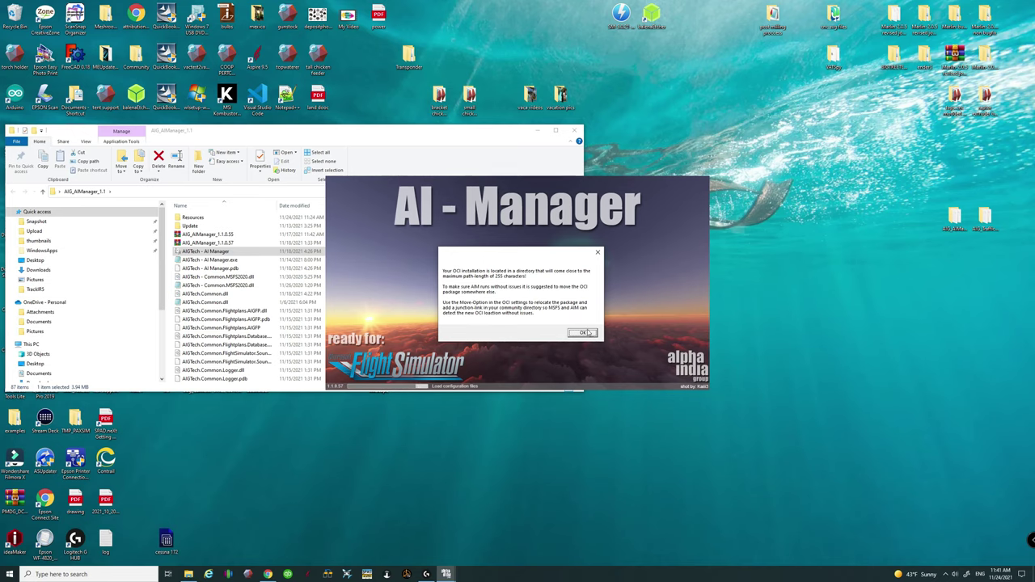
Dismiss the OCI path-length warning, then close AIG AI Manager and the AIG_AIManager_1.1 folder window.
click(586, 333)
right_click(446, 574)
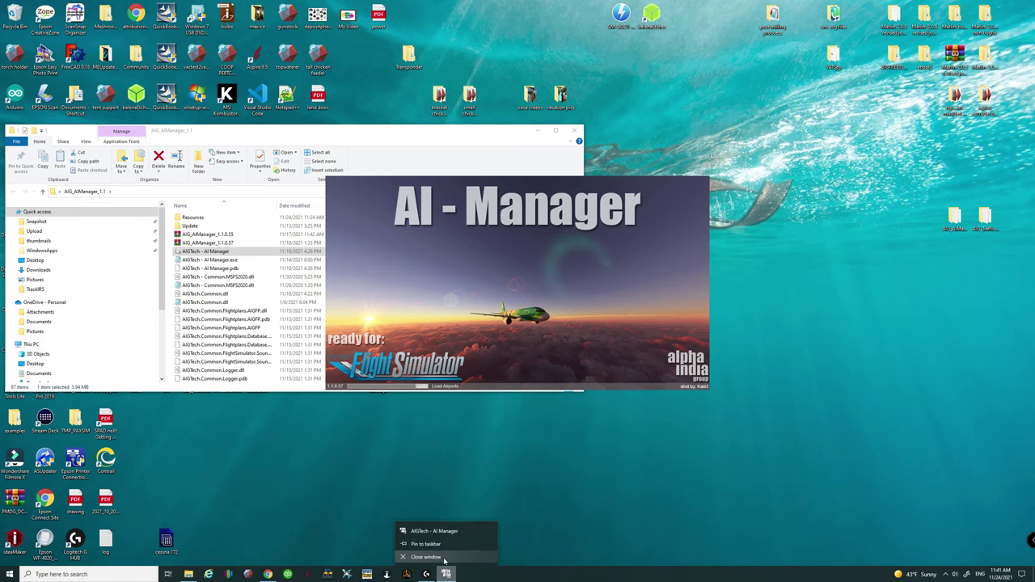
click(426, 558)
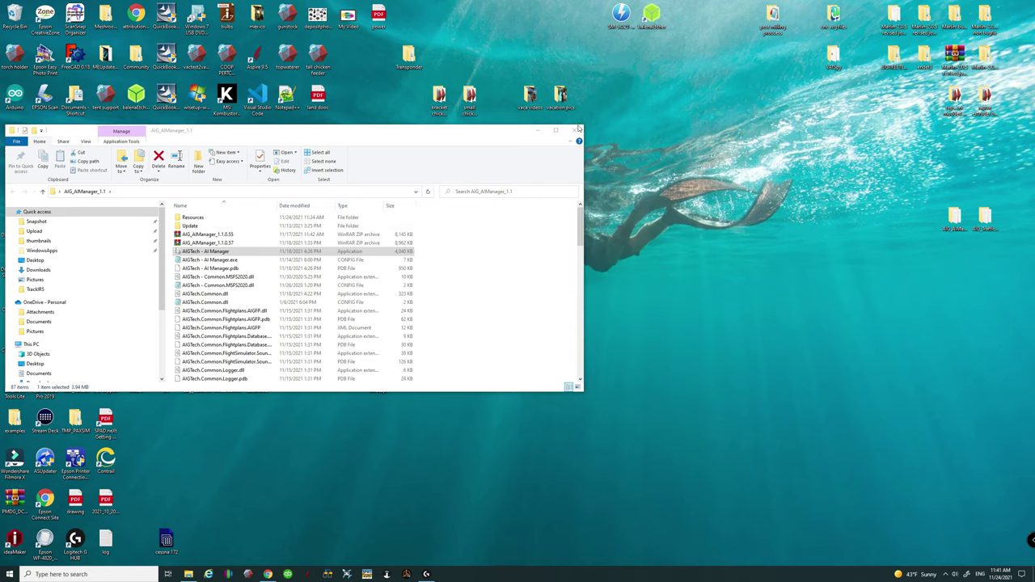
click(576, 129)
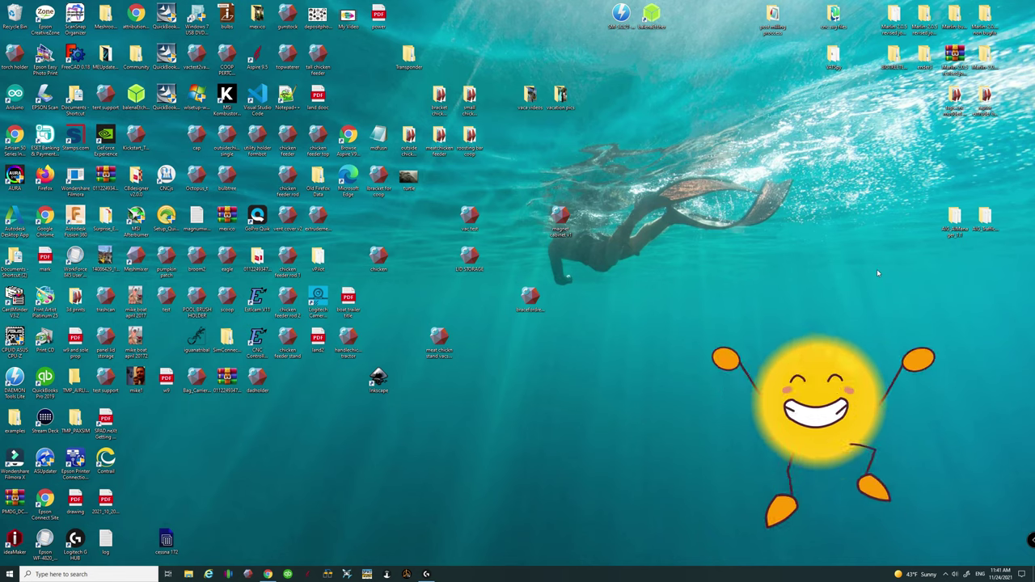
Create a new desktop folder named aigfolder and drag it up beside the AIG folders.
right_click(889, 262)
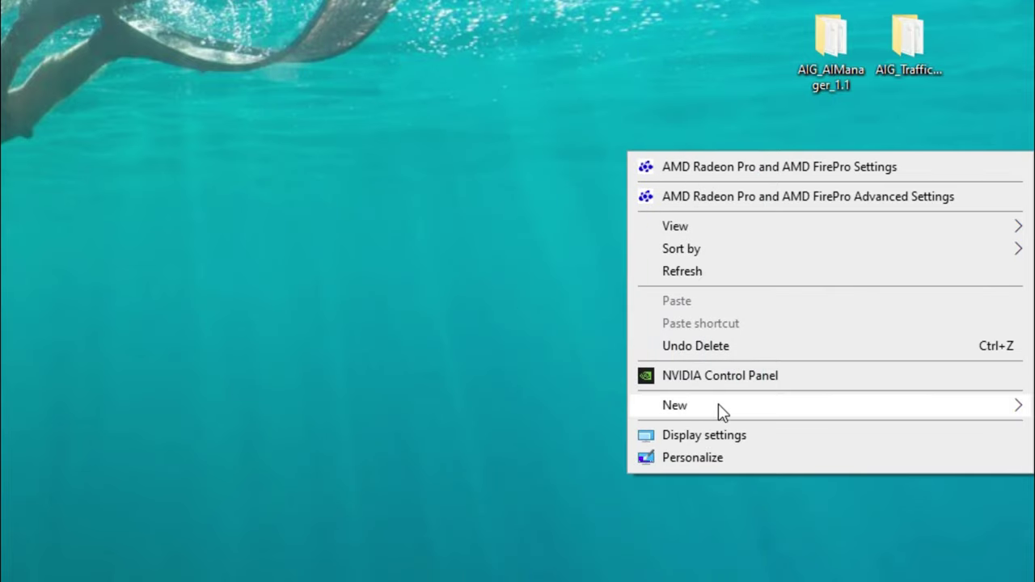
mouse_move(718, 410)
click(542, 408)
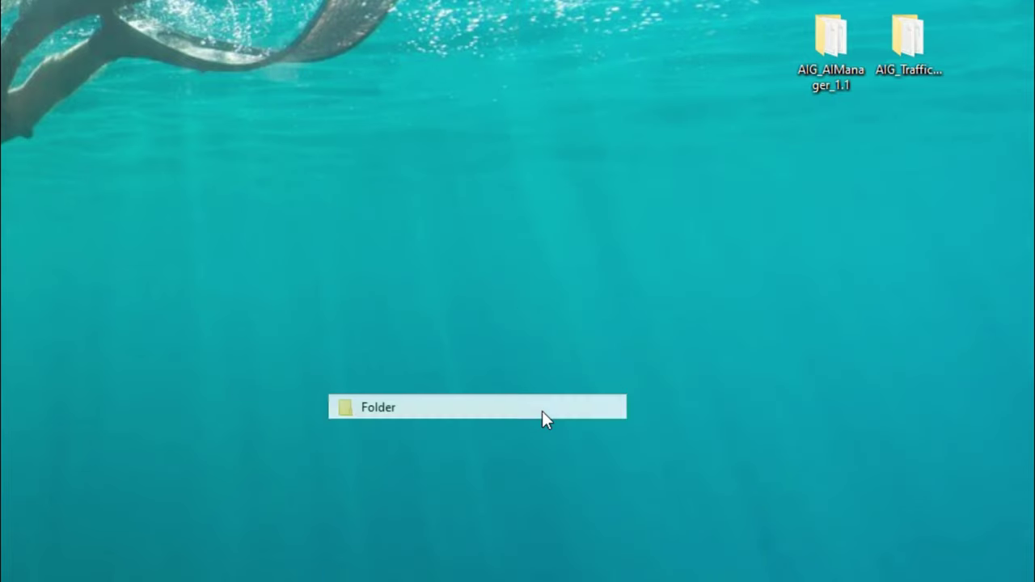
text(aig)
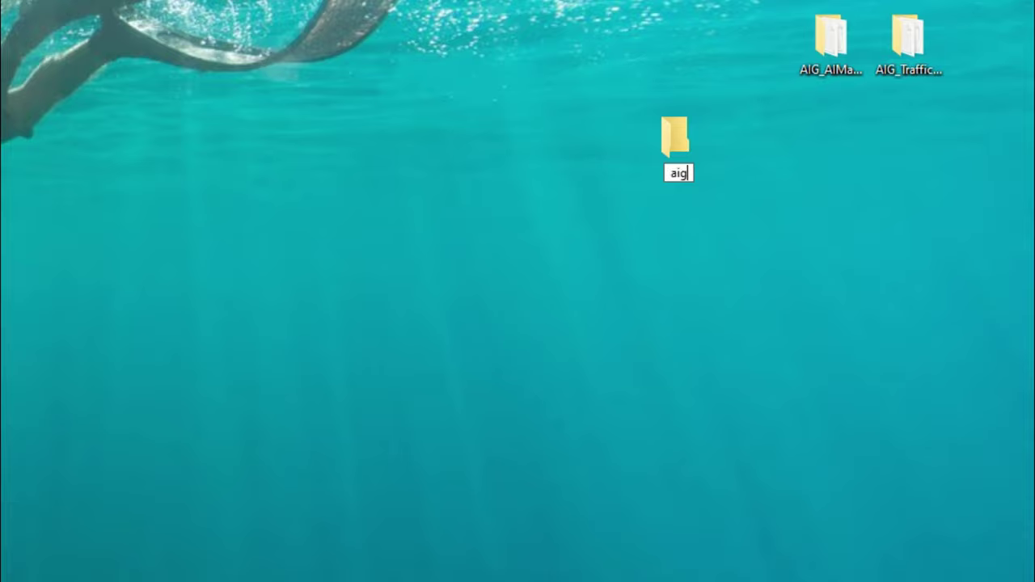
text(folder)
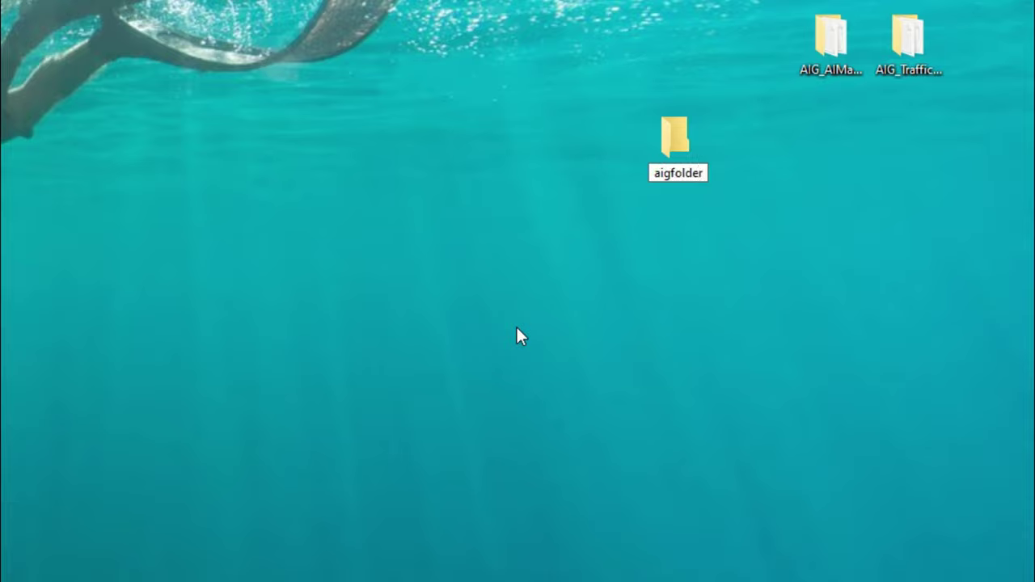
key(Return)
drag(674, 137, 728, 41)
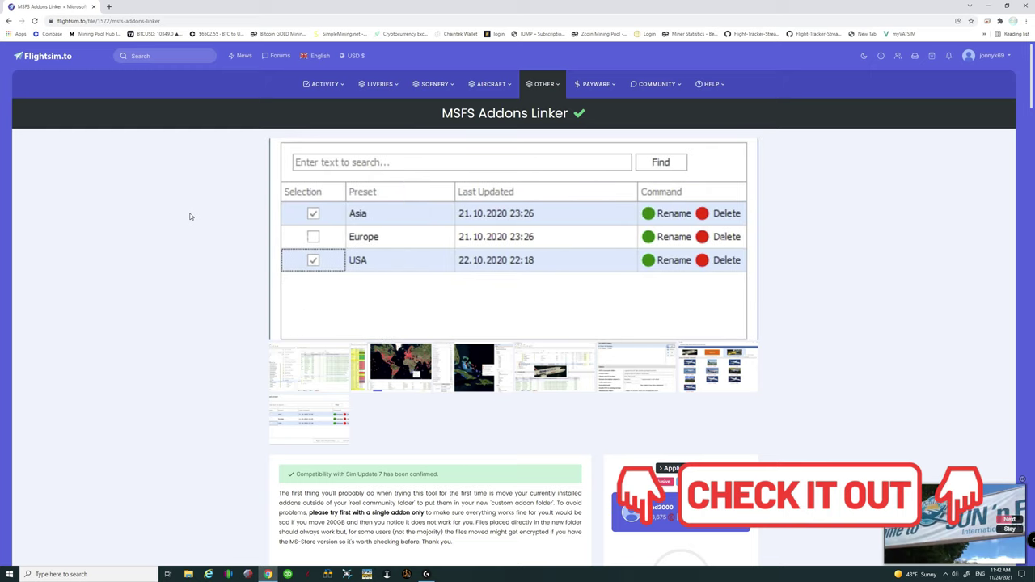
Download the MSFS Addons Linker 0.12.7883.20 zip from flightsim.to and open it from the download bar.
scroll(190, 217, down, 10)
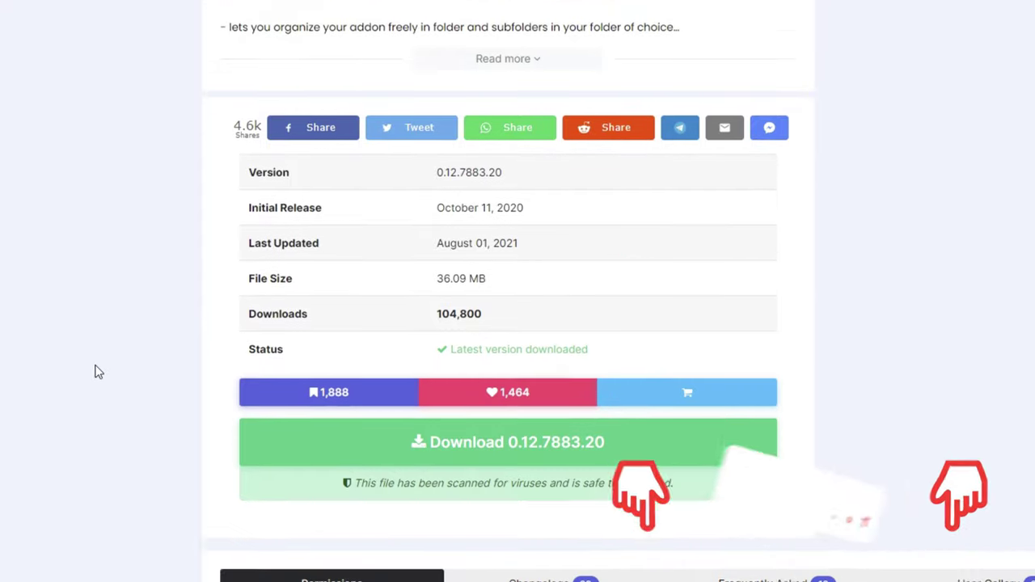
scroll(480, 404, down, 1)
click(507, 374)
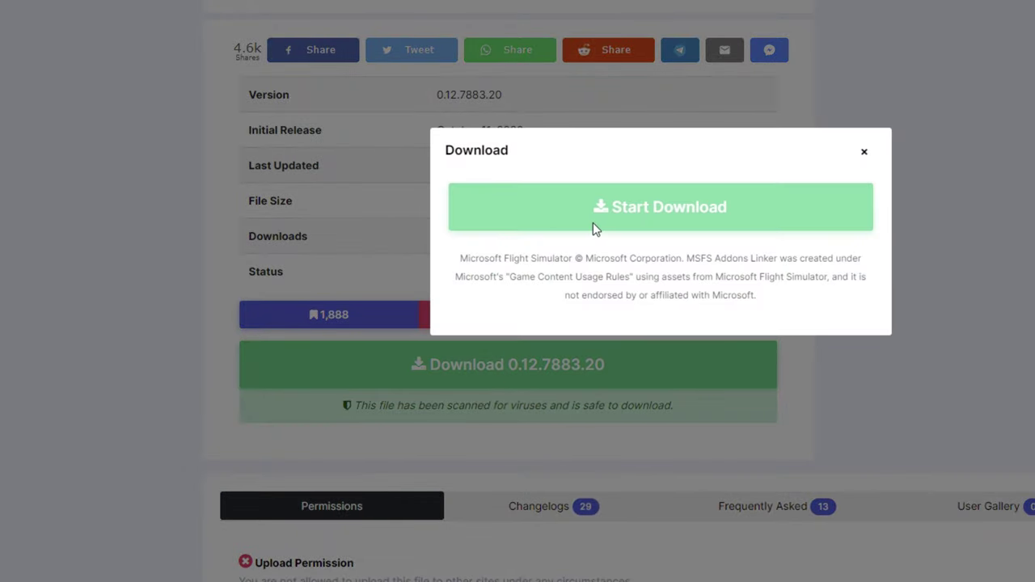
click(593, 223)
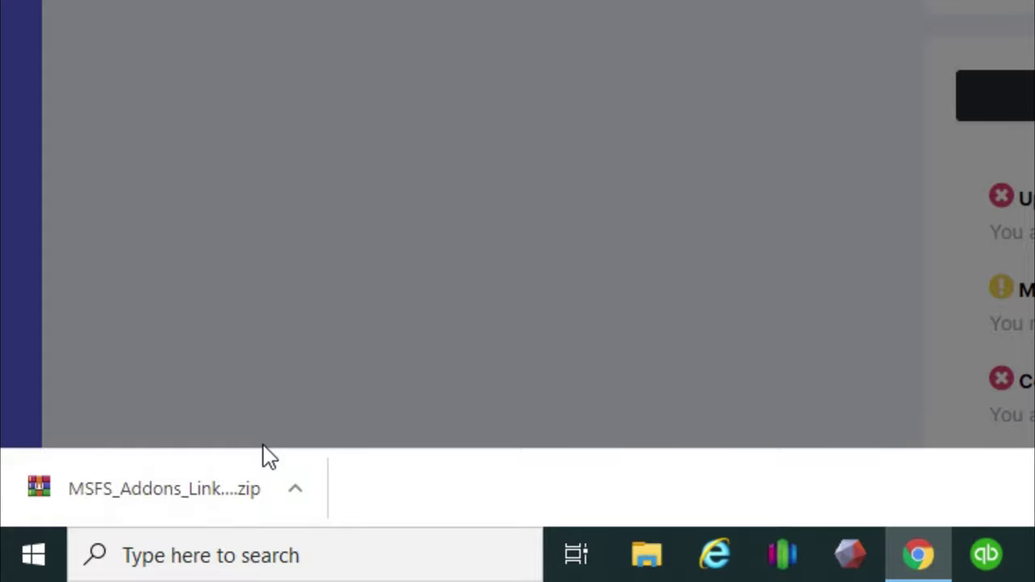
click(215, 473)
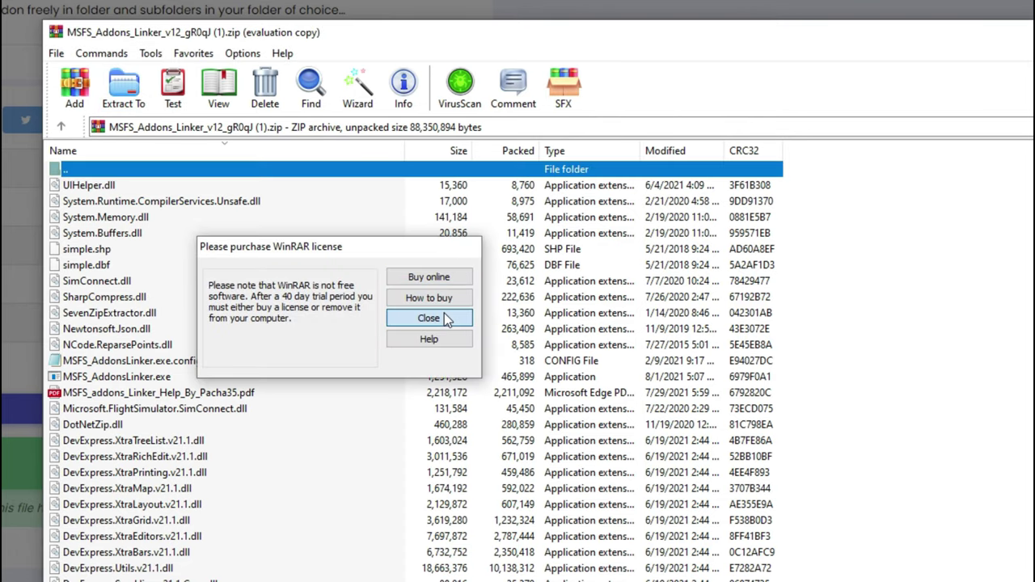
Close the WinRAR licence reminder dialog.
click(429, 318)
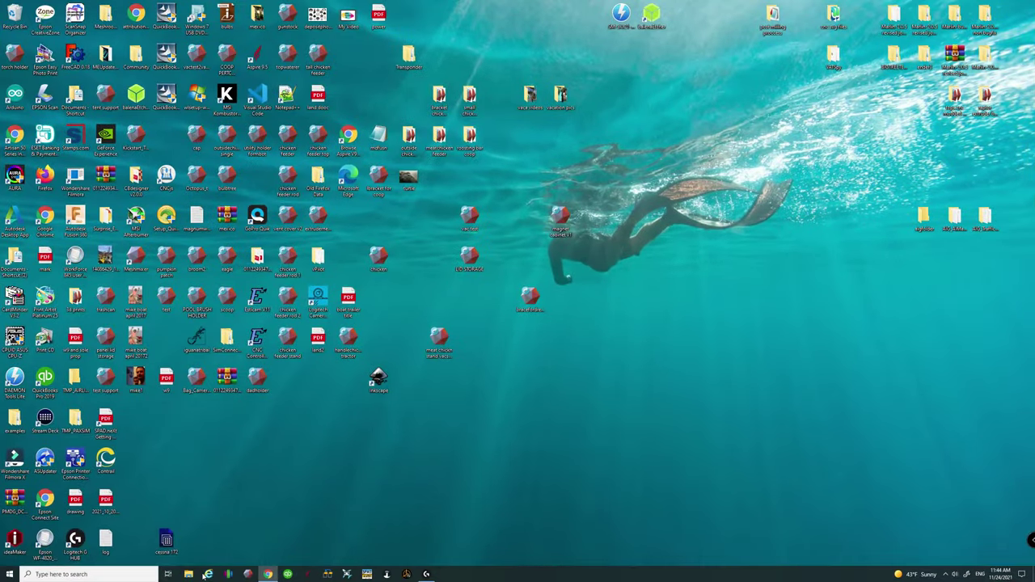
Move the MSFS_Addons_Linker_v12_gR0qJ folder from Downloads to the desktop and launch MSFS_AddonsLinker from it.
click(188, 575)
scroll(55, 337, down, 1)
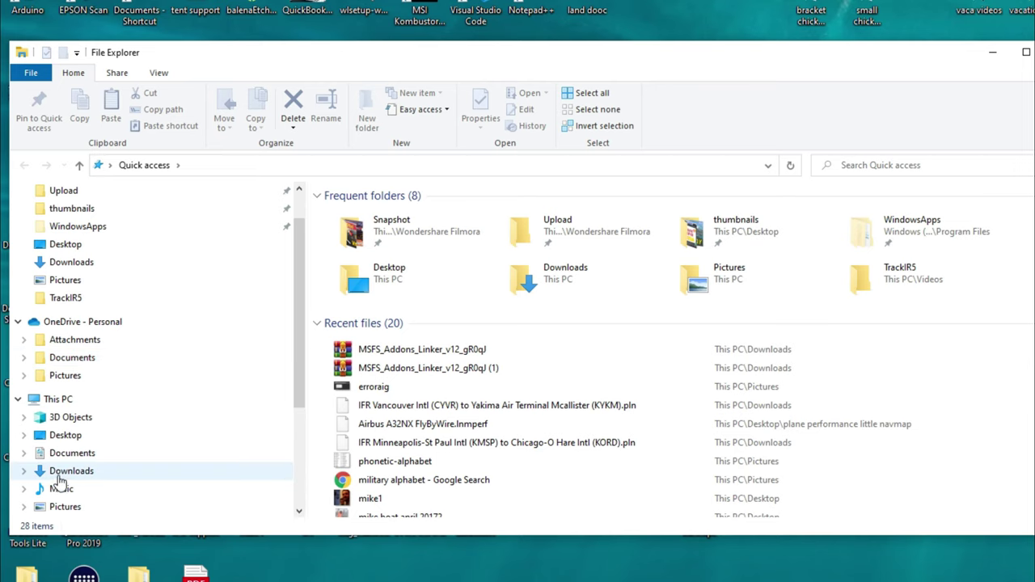
click(71, 472)
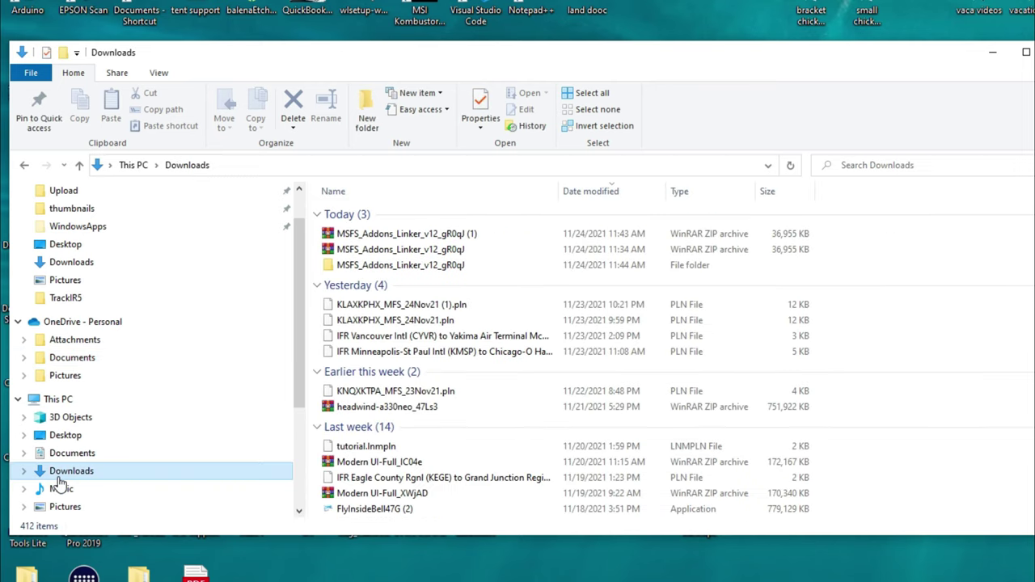
click(441, 272)
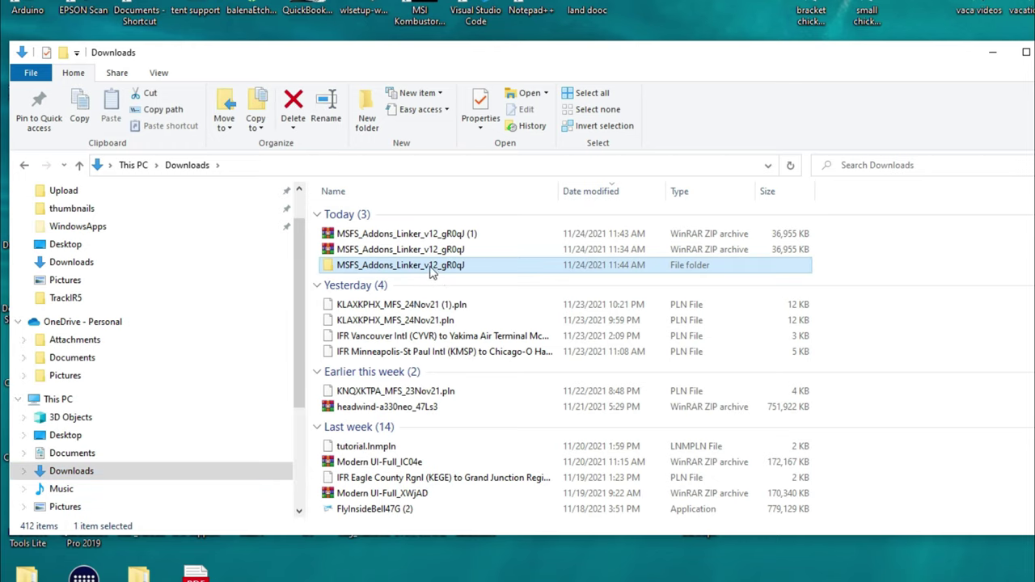
drag(388, 273, 993, 317)
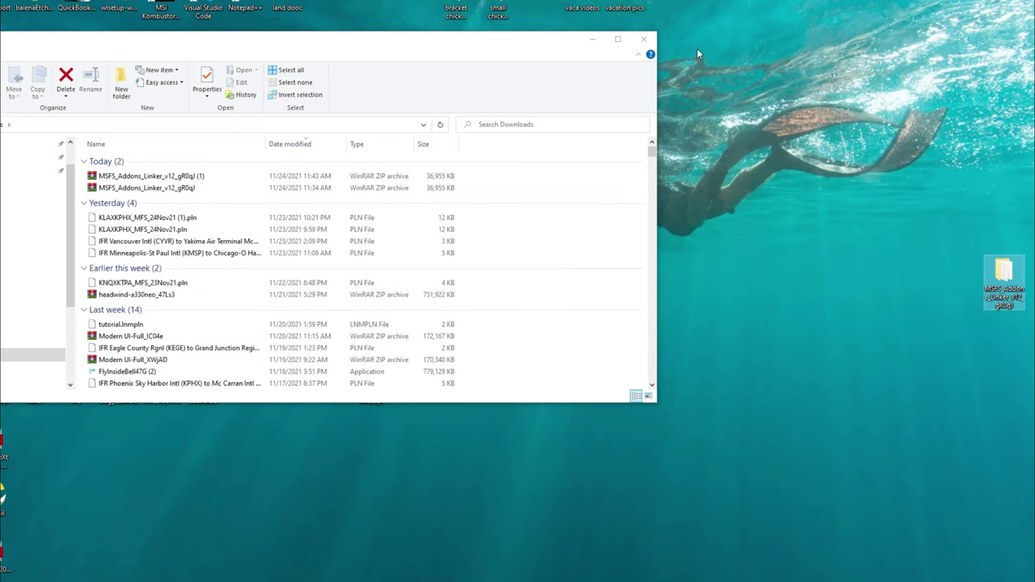
click(644, 39)
drag(1003, 275, 998, 194)
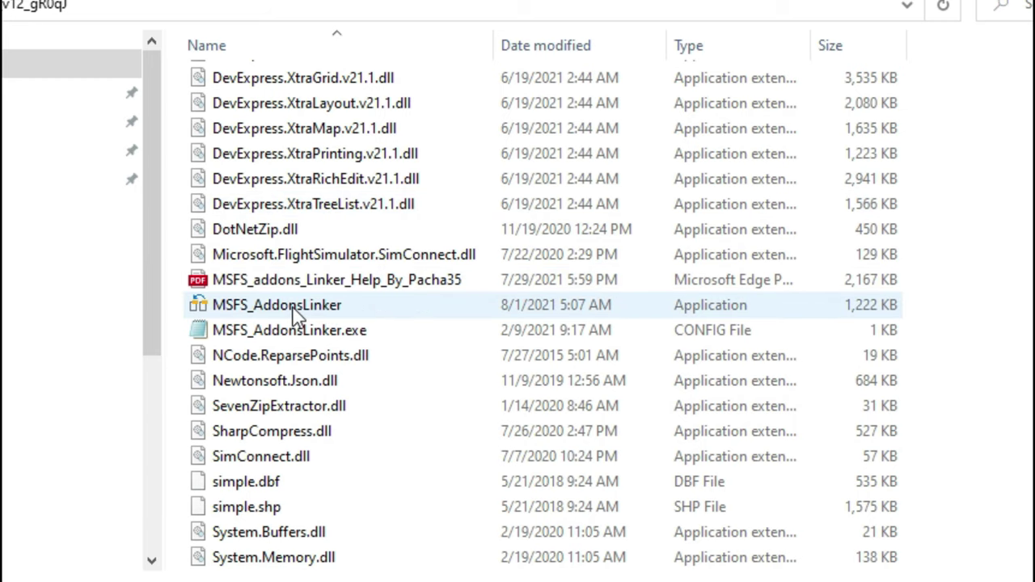
mouse_move(422, 310)
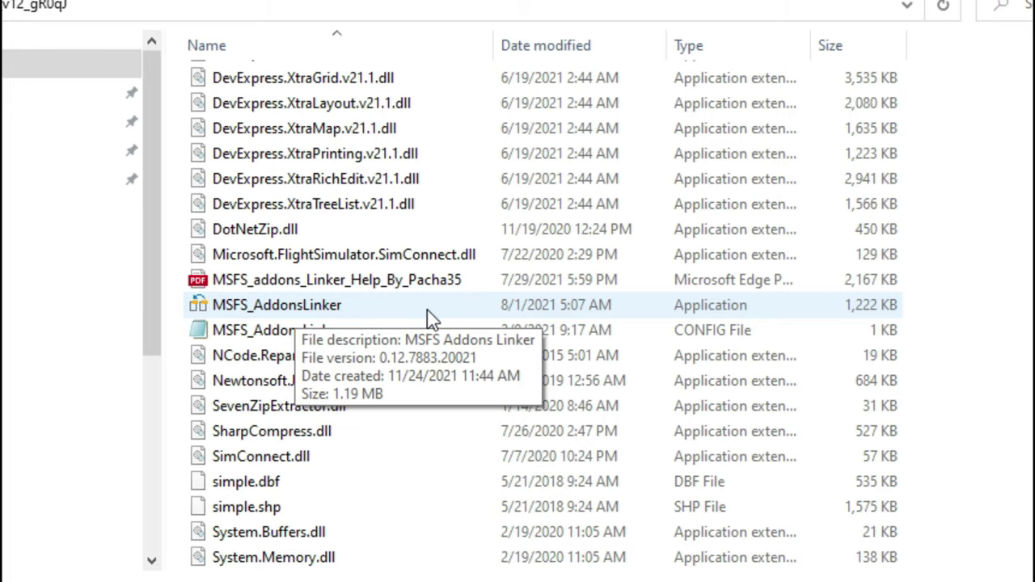
click(427, 309)
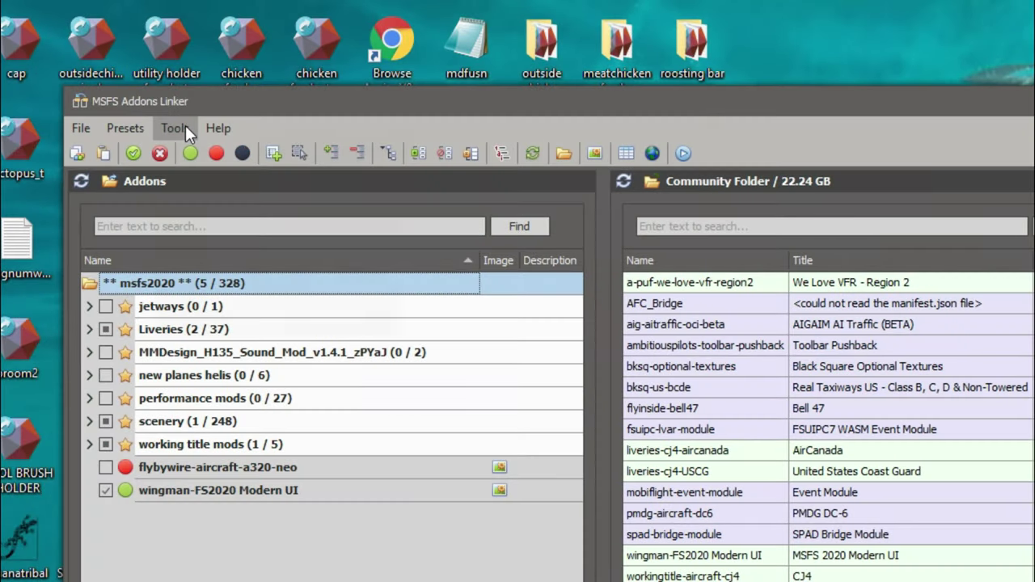
Open Tools > Options in MSFS Addons Linker.
click(185, 127)
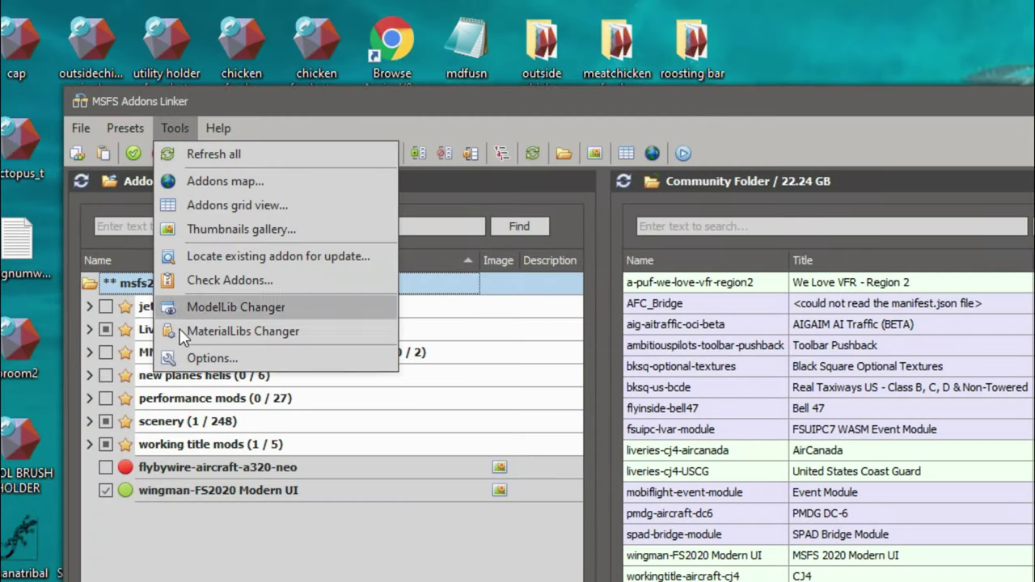
click(183, 356)
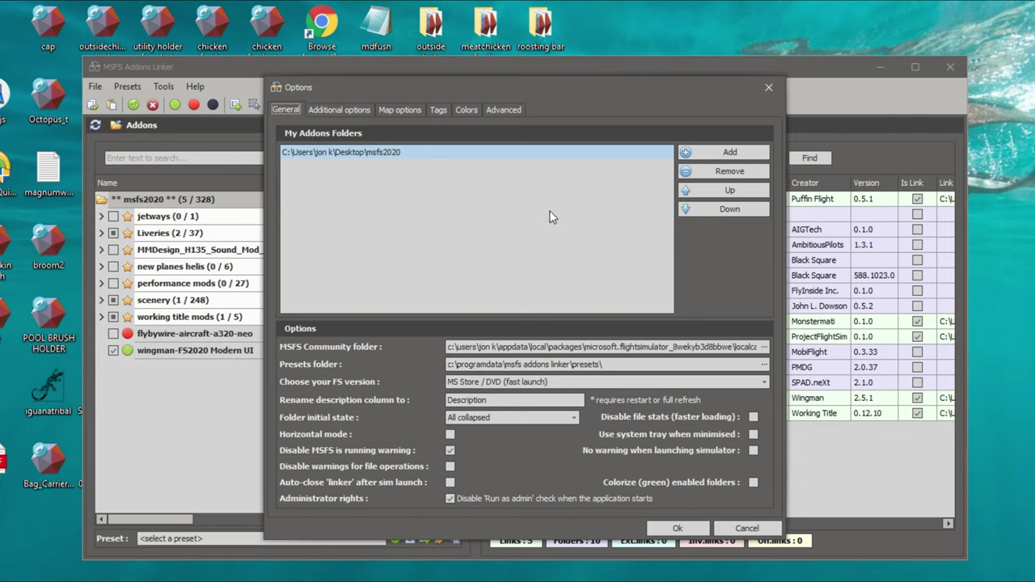
Add Desktop\aigfolder as a second My Addons Folders entry after msfs2020.
drag(677, 309, 570, 317)
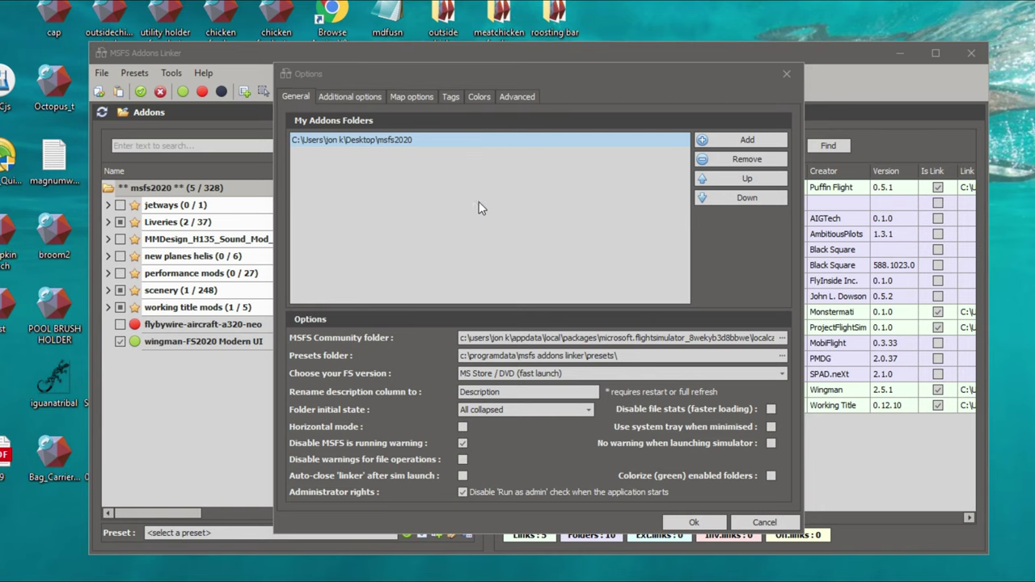
click(715, 140)
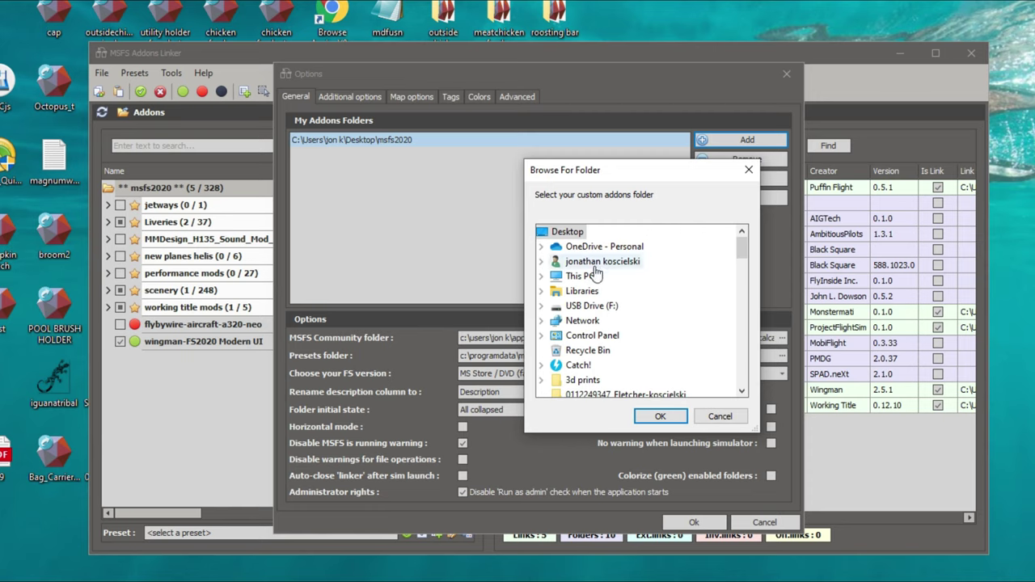
scroll(594, 276, down, 3)
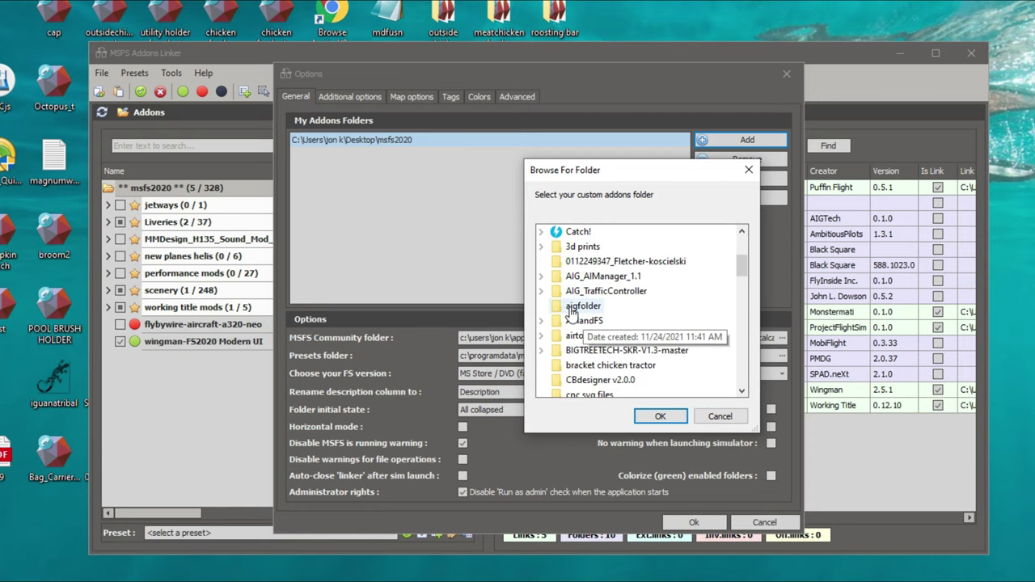
click(570, 309)
click(660, 416)
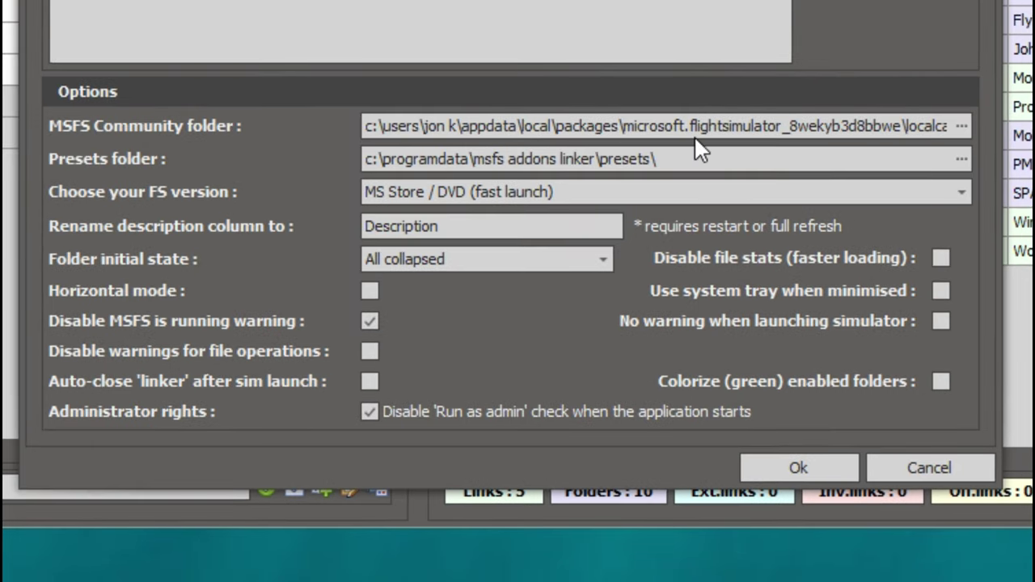
Browse for the MSFS Community folder, expanding the user folder down to AppData\Local.
click(961, 128)
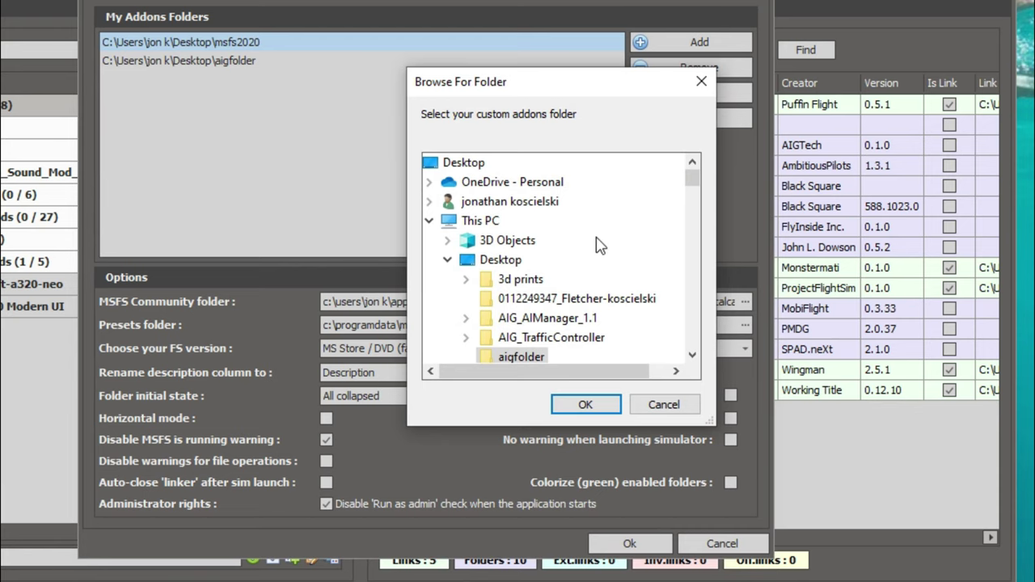
scroll(483, 208, down, 2)
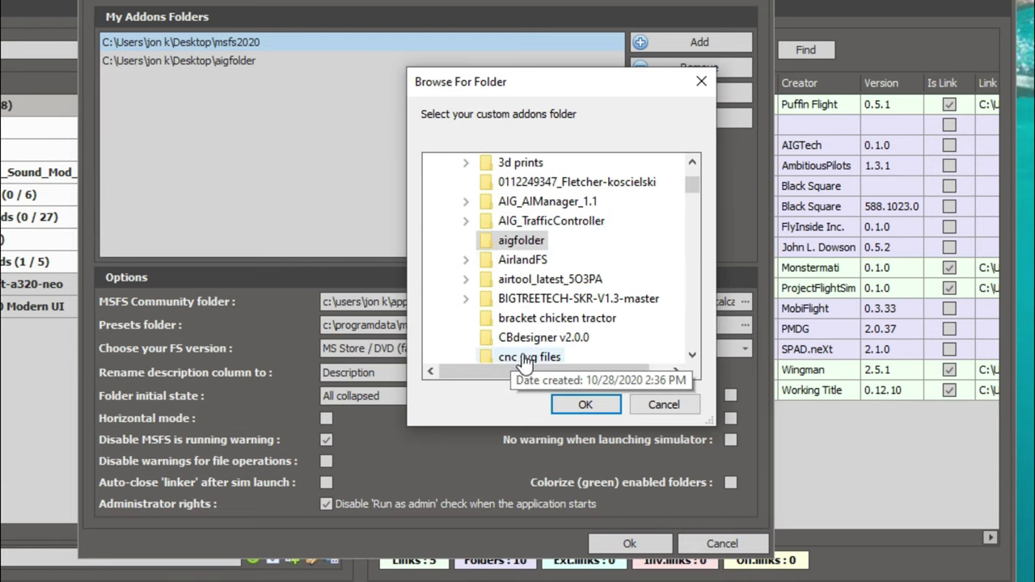
scroll(550, 254, up, 2)
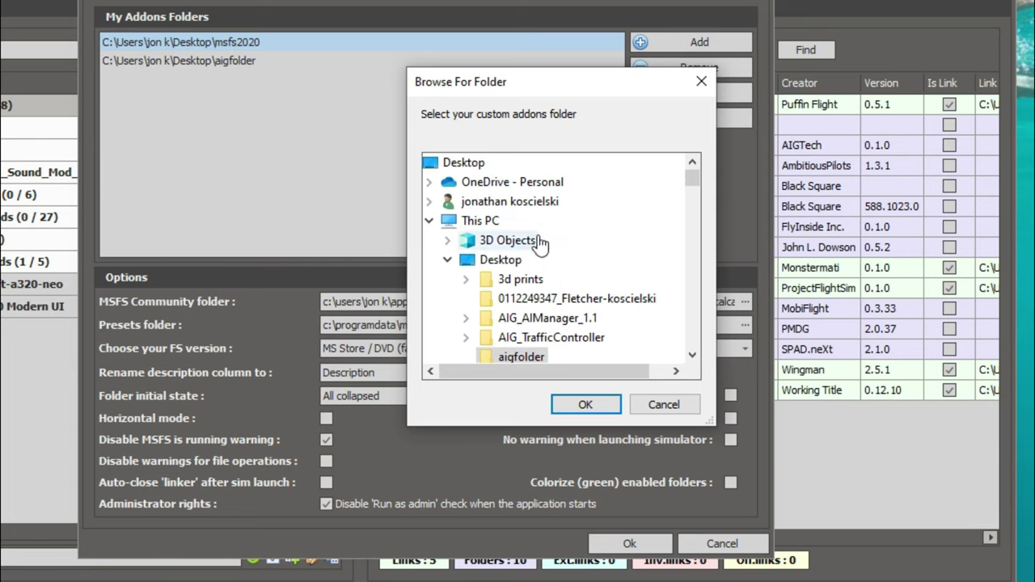
double_click(546, 257)
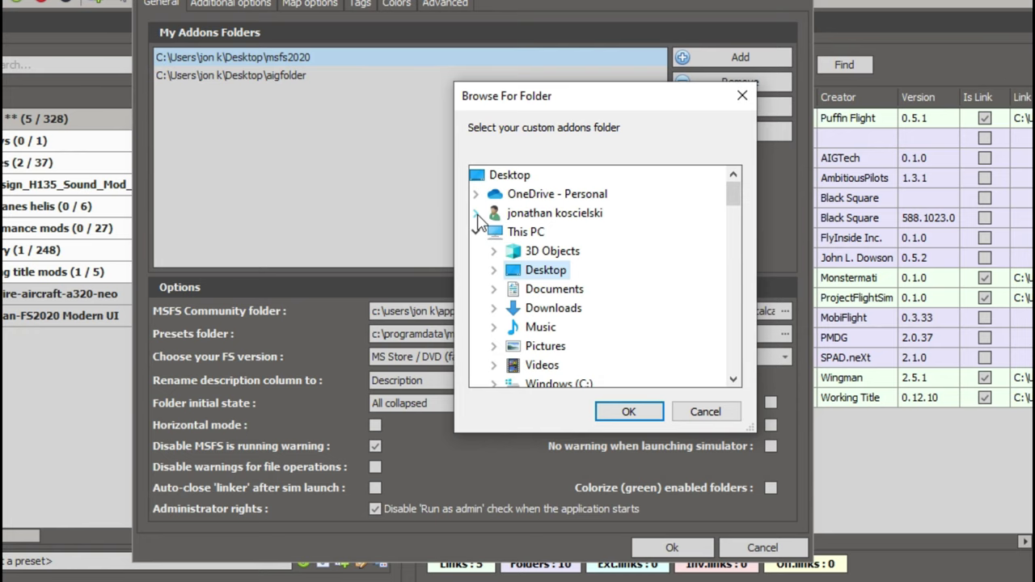
click(463, 274)
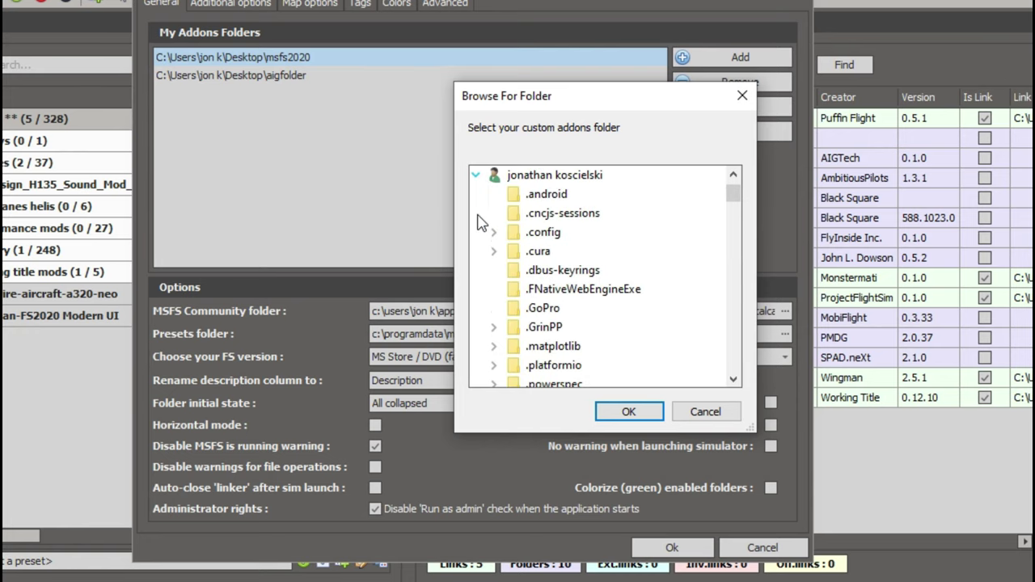
scroll(501, 207, down, 4)
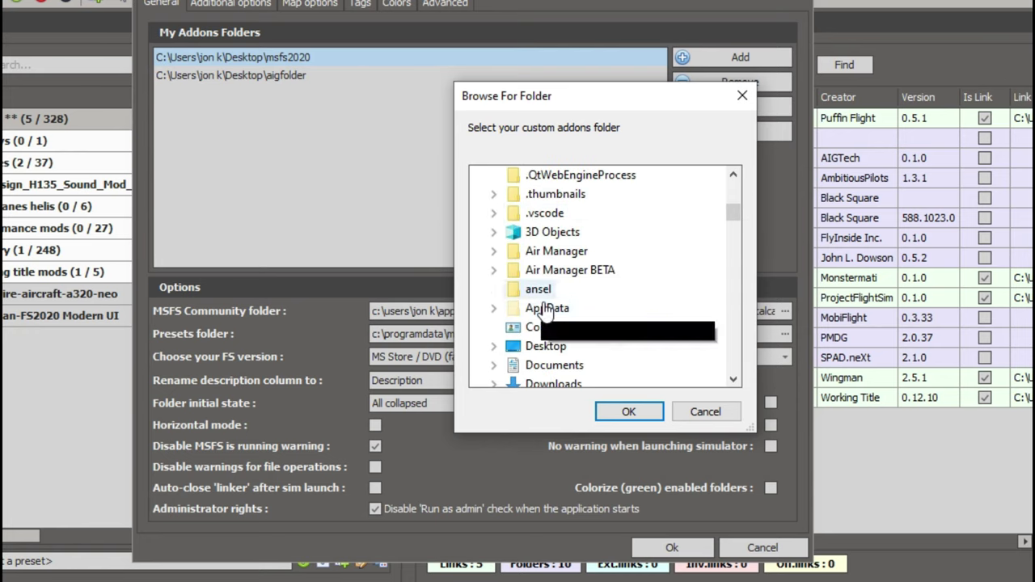
click(493, 312)
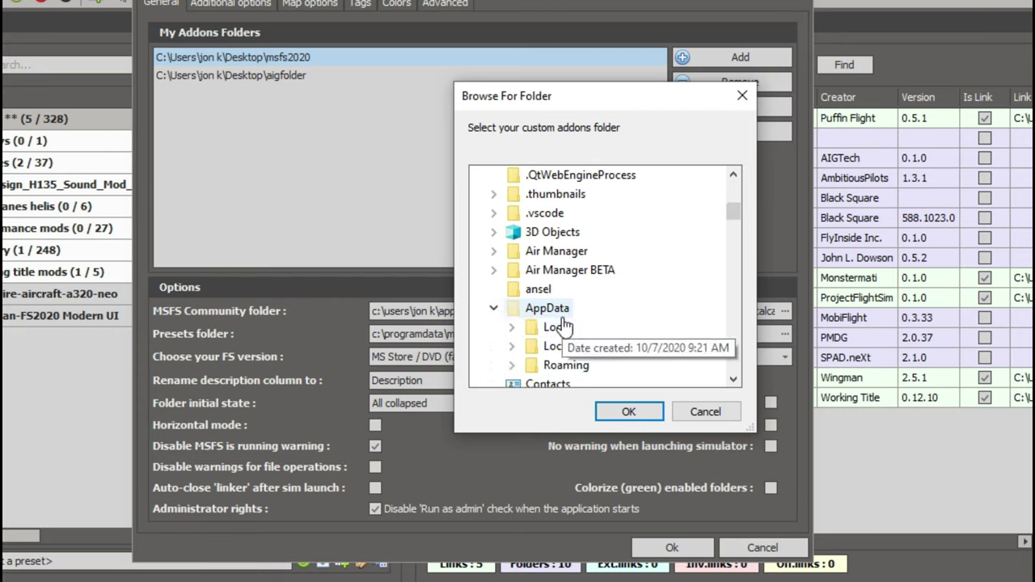
scroll(526, 340, down, 1)
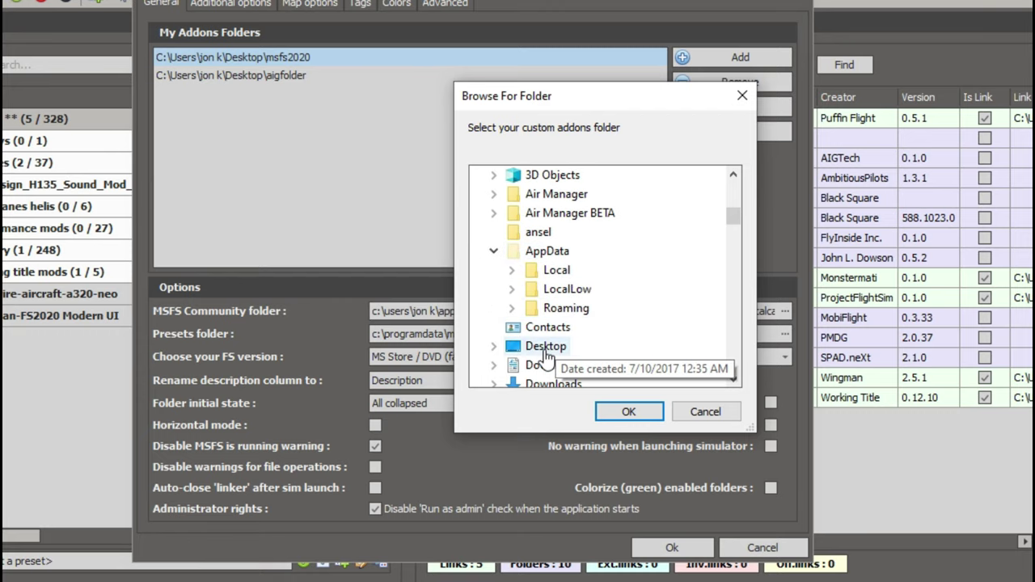
click(512, 272)
scroll(632, 271, down, 8)
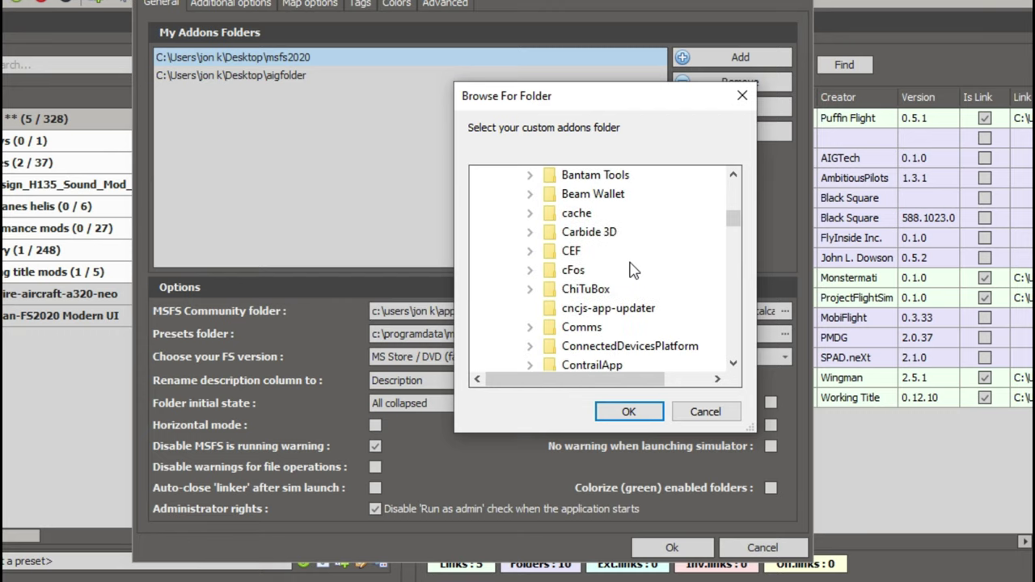
scroll(627, 275, down, 9)
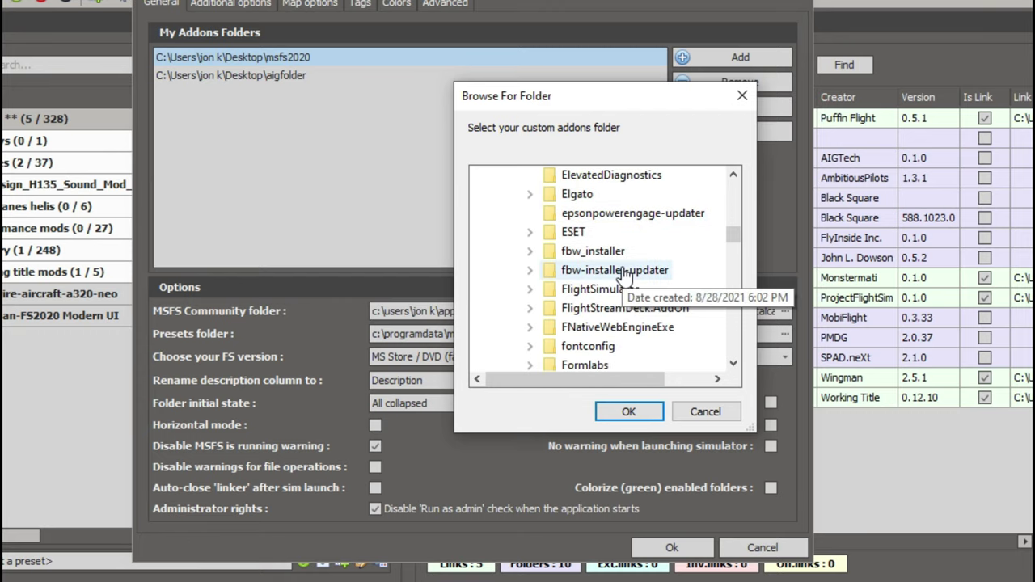
scroll(626, 275, down, 8)
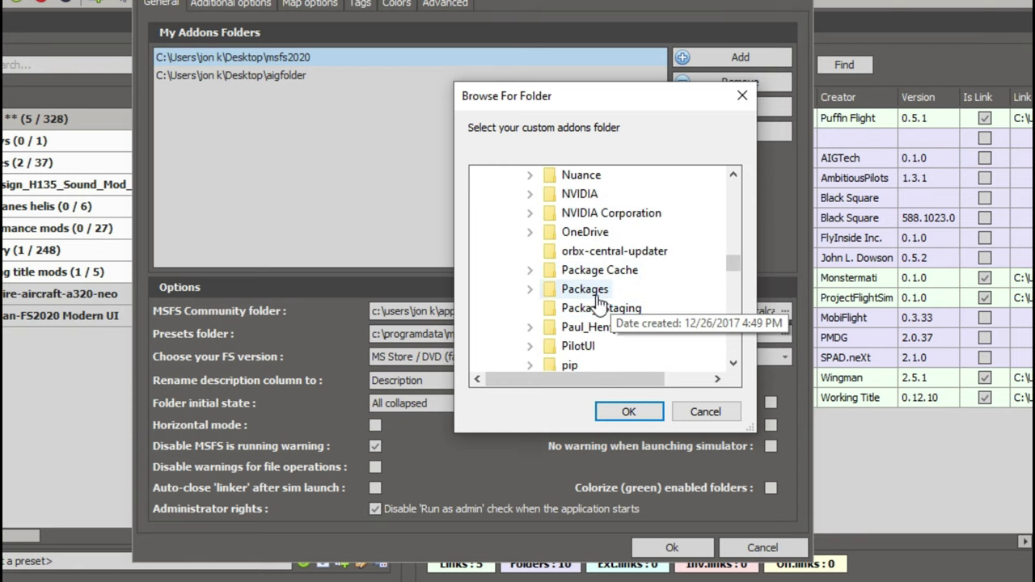
Select Packages\Microsoft.FlightSimulator…\LocalCache\Packages\Community as the MSFS Community folder.
click(529, 289)
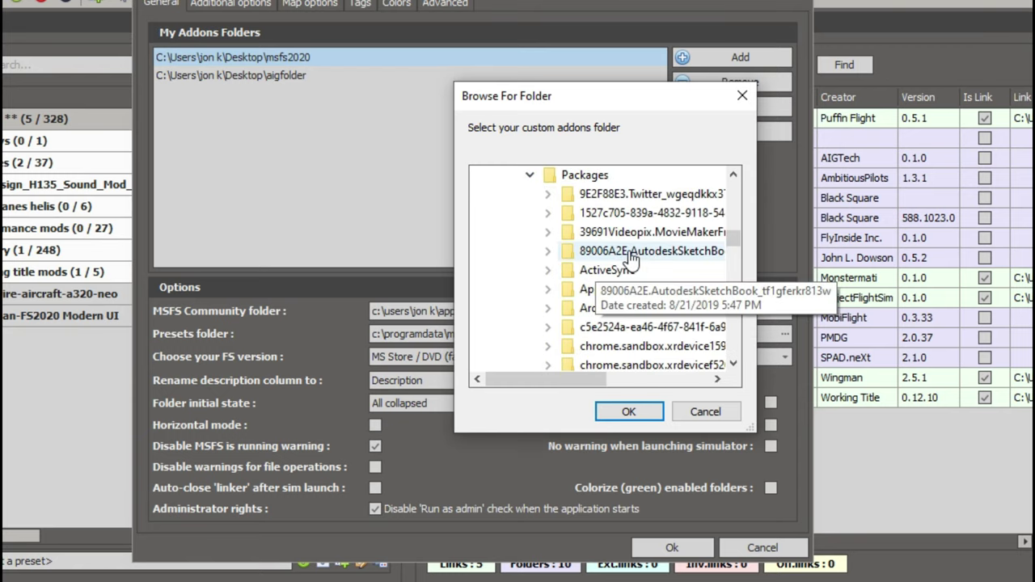
scroll(550, 356, down, 3)
drag(556, 377, 595, 377)
scroll(550, 259, down, 2)
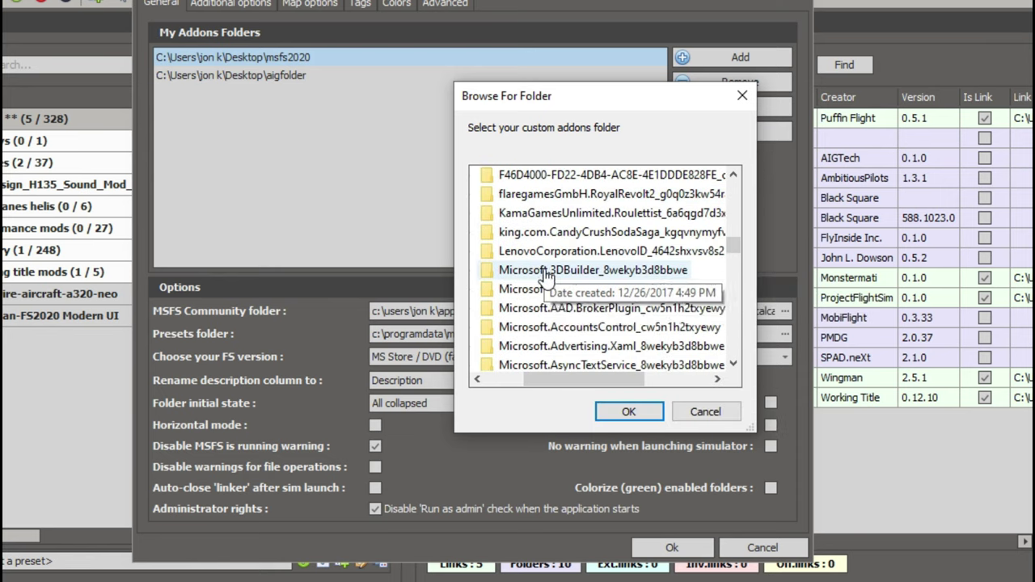
scroll(566, 352, down, 1)
scroll(570, 348, down, 1)
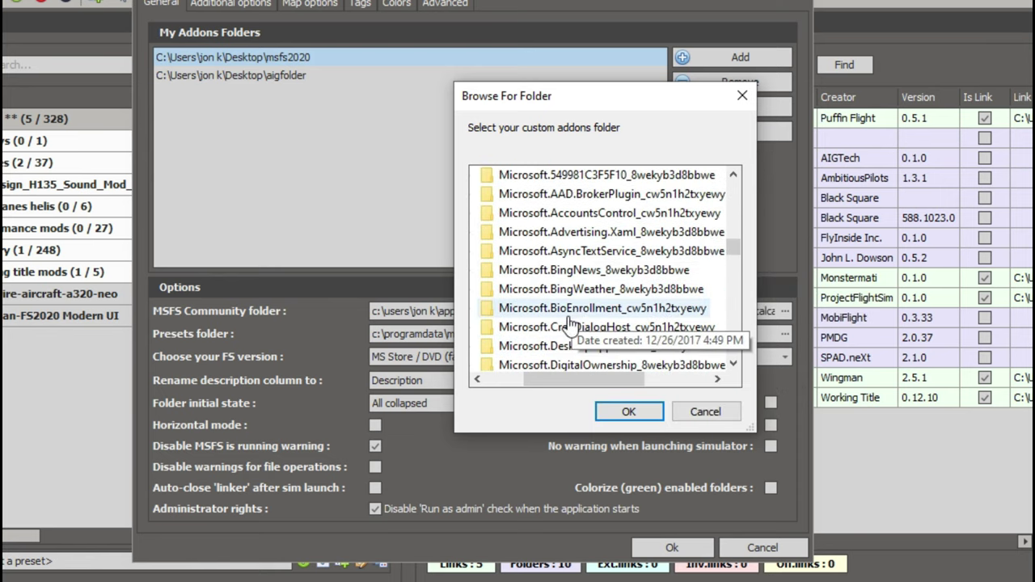
scroll(615, 356, down, 1)
scroll(621, 356, down, 3)
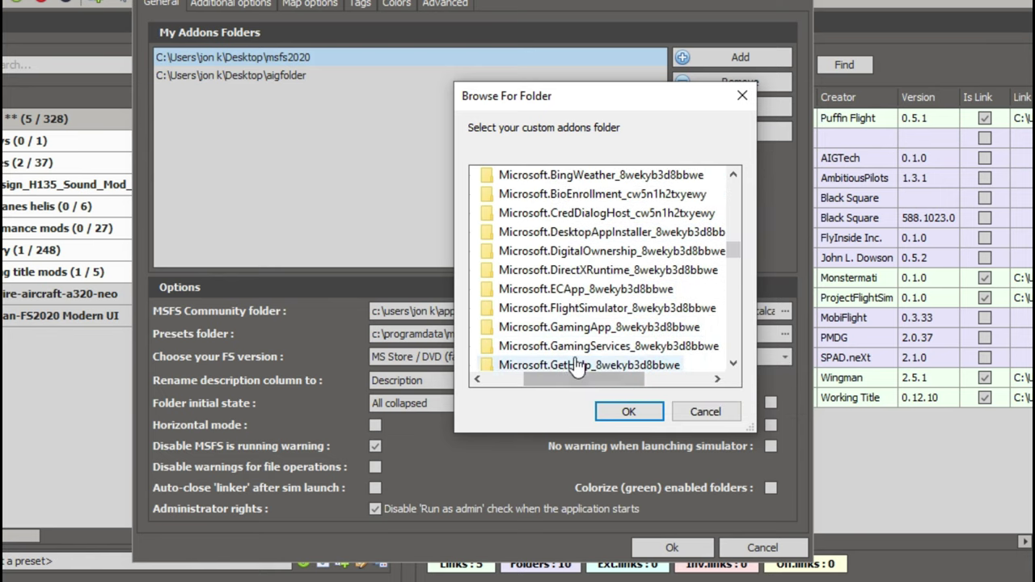
double_click(509, 311)
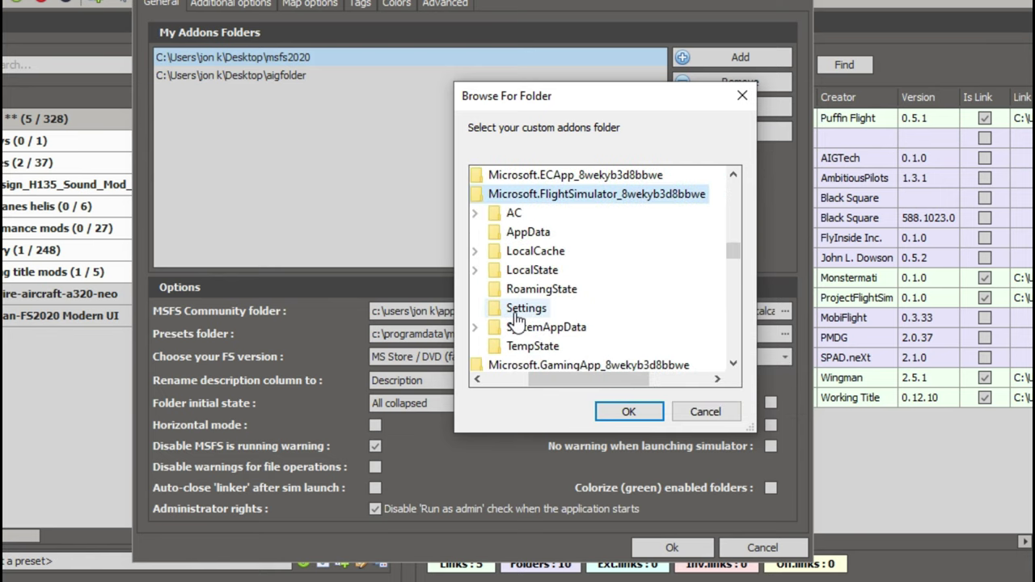
double_click(502, 255)
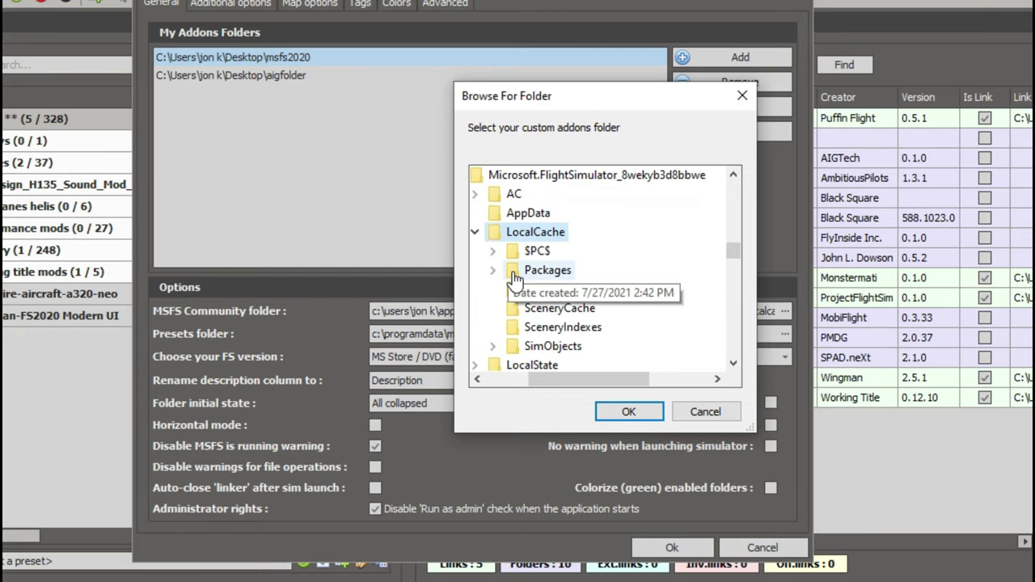
double_click(514, 273)
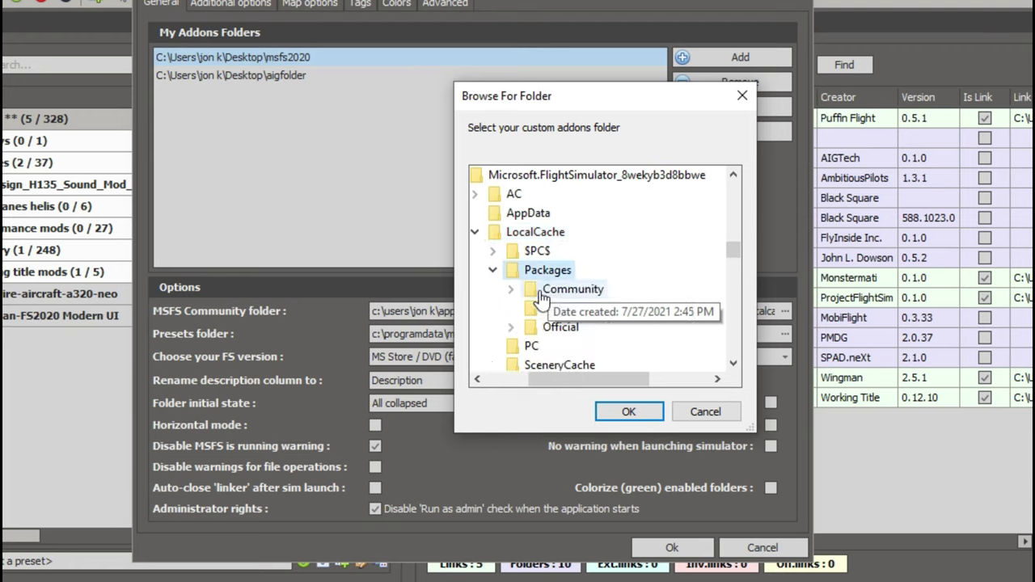
double_click(542, 292)
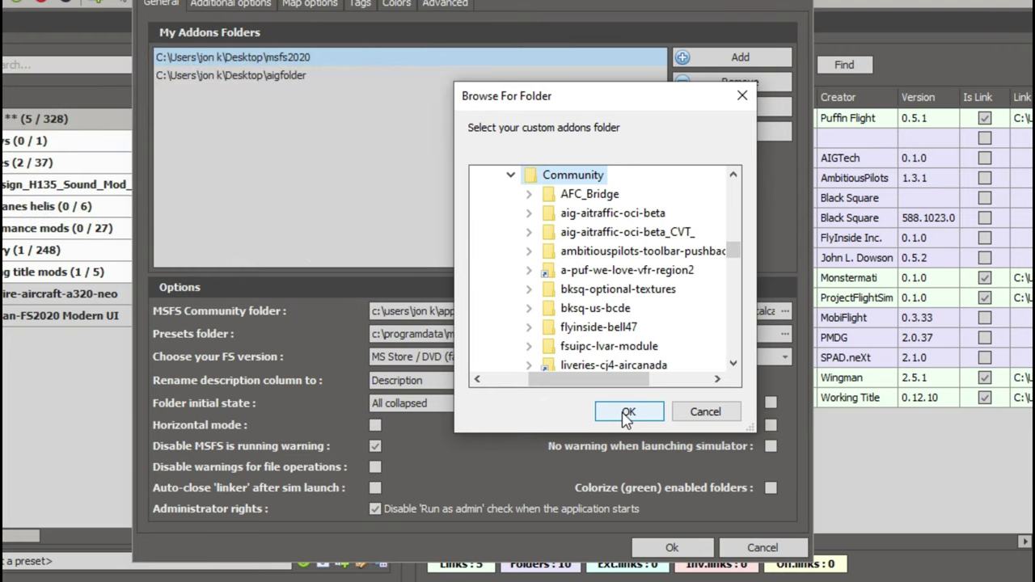
click(628, 413)
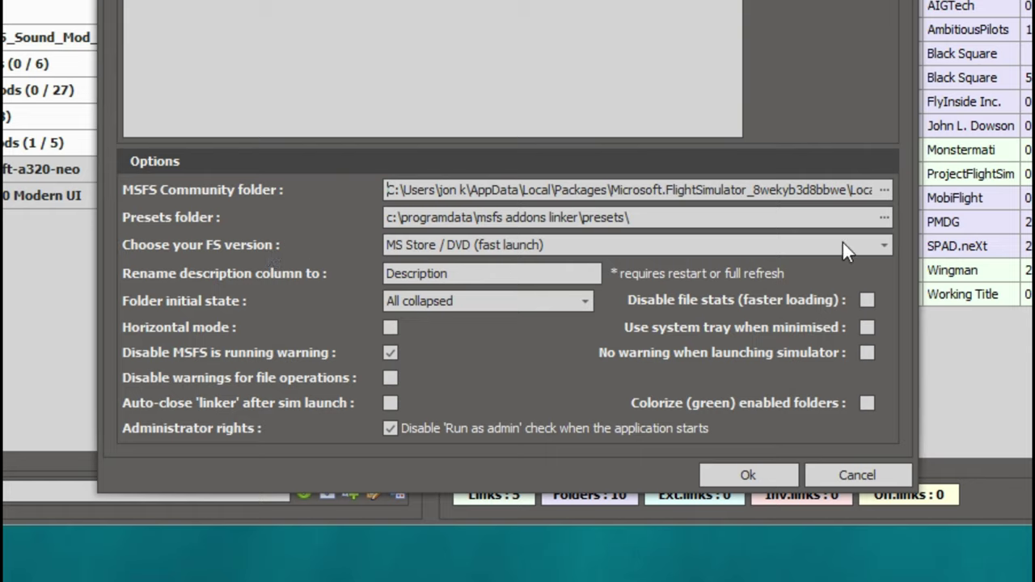
Keep the FS version at MS Store / DVD (fast launch) and save the options with Ok.
click(885, 246)
click(885, 247)
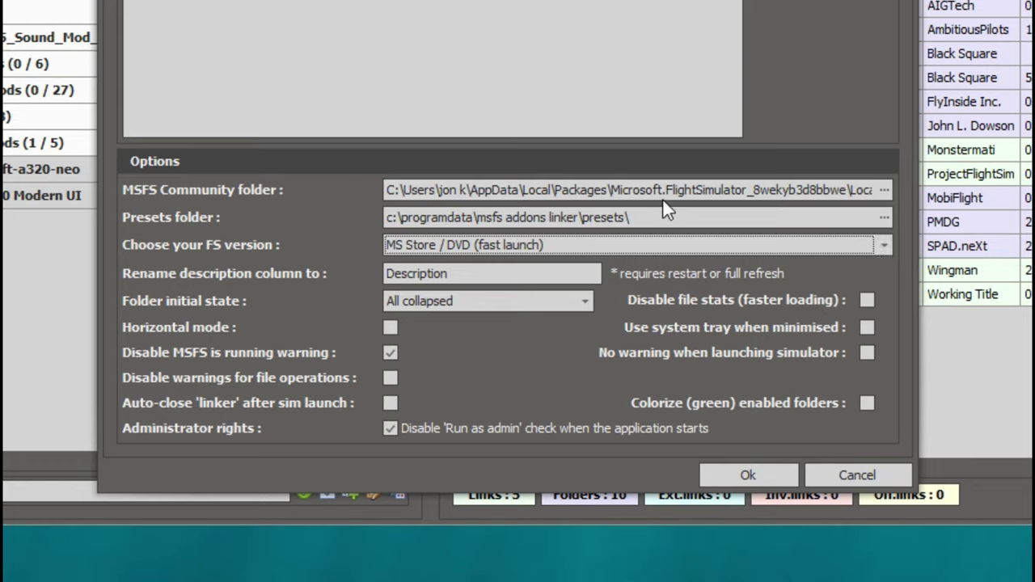
click(761, 481)
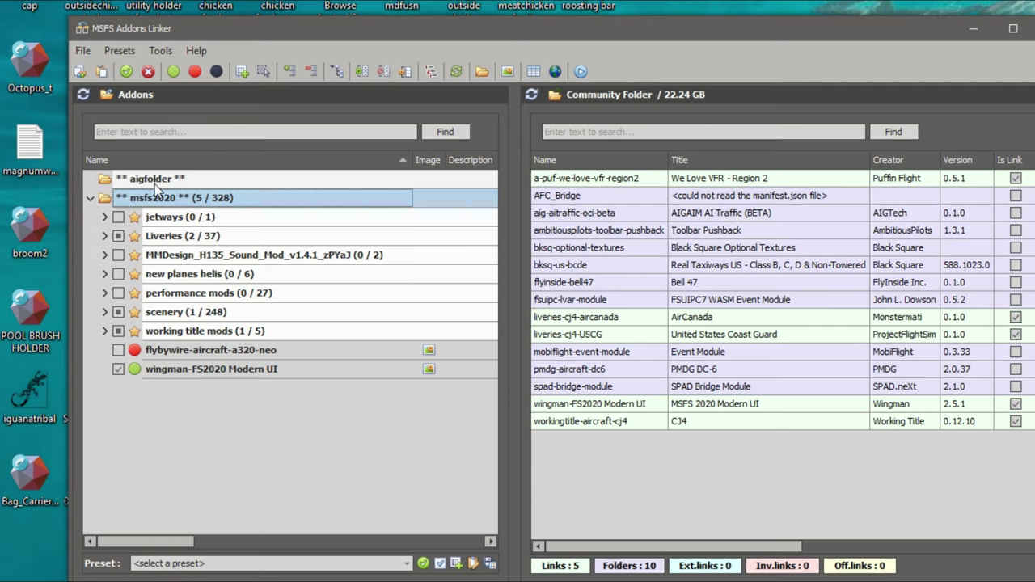
Collapse the msfs2020 group, move the linker window top-left and dismiss the OCI path-length warning.
click(157, 180)
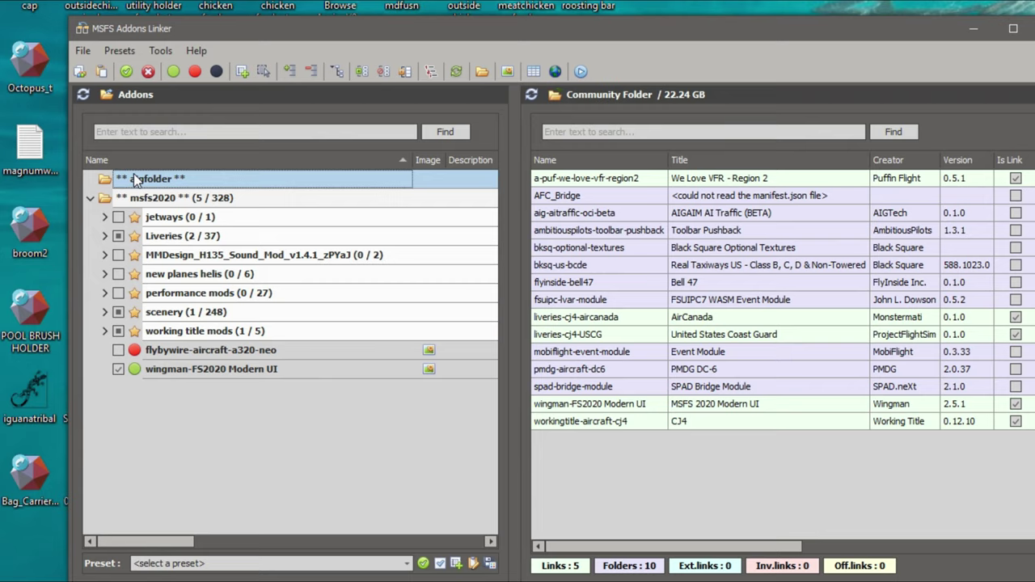
click(95, 196)
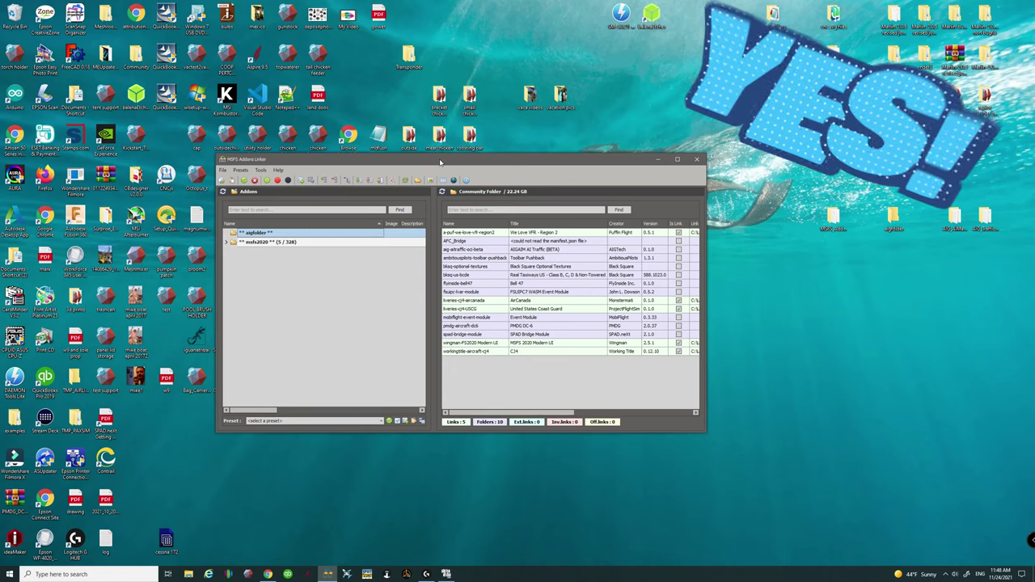
drag(512, 29, 267, 65)
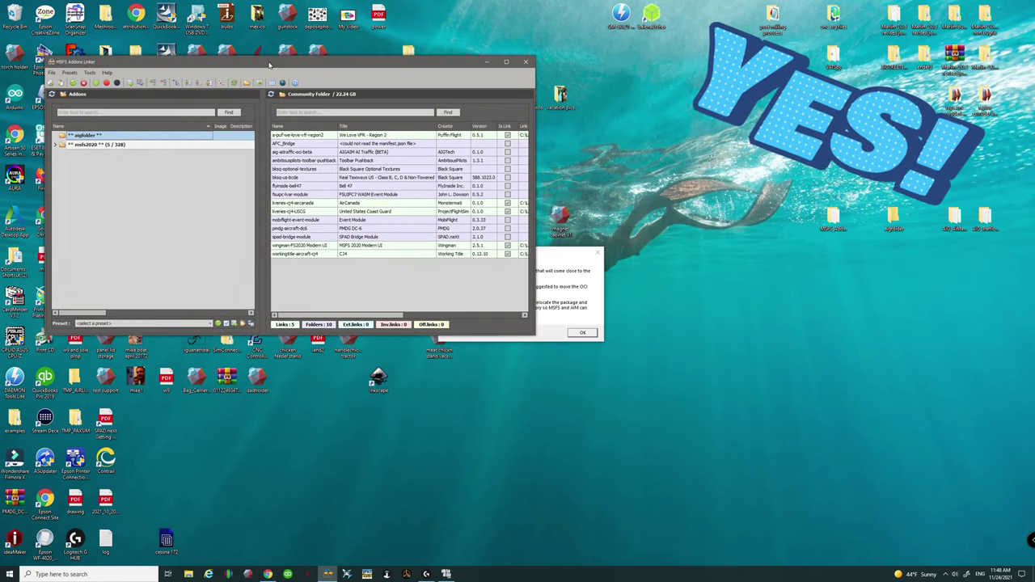
click(590, 320)
click(582, 333)
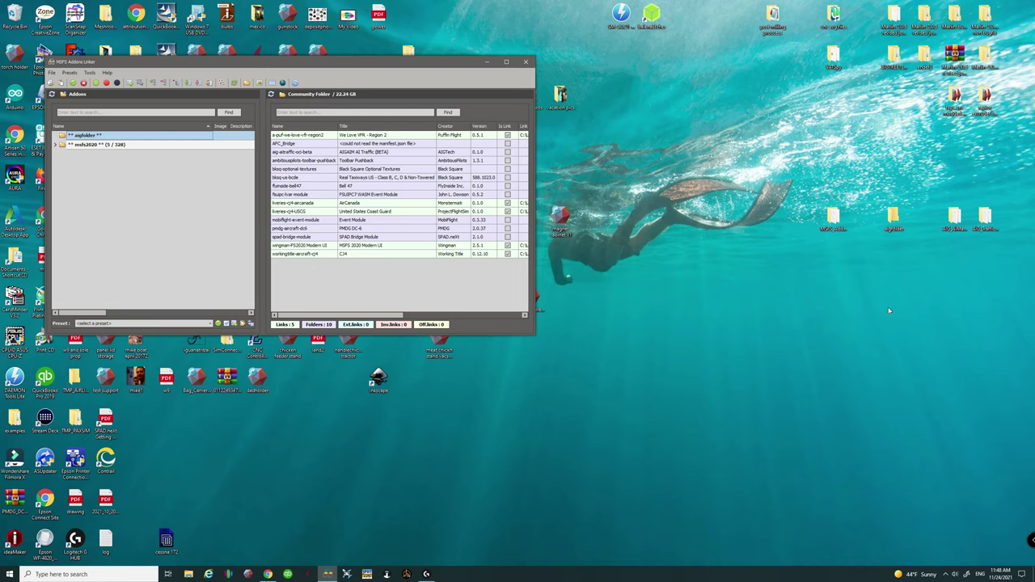
drag(955, 217, 807, 259)
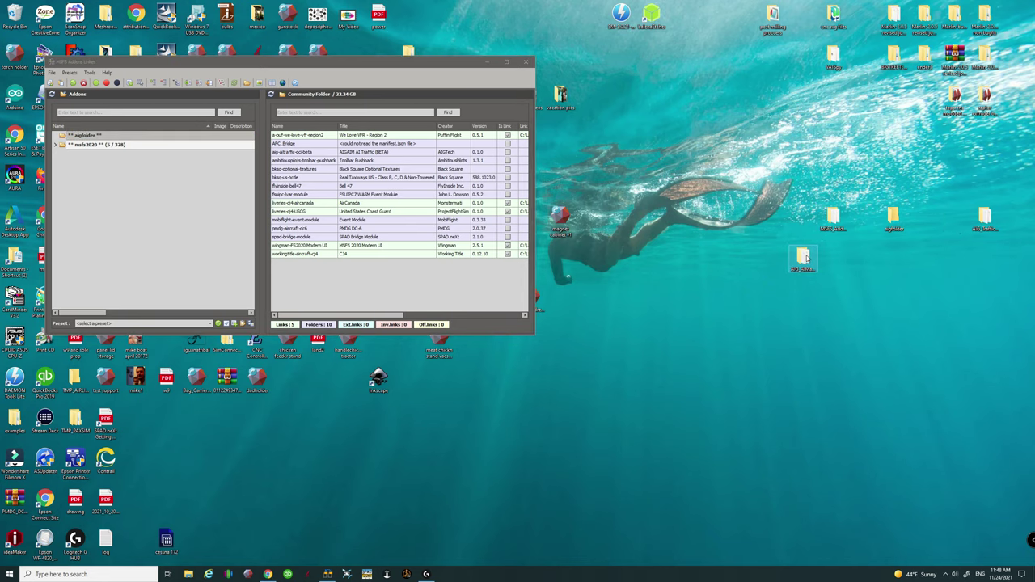
Run AIGTech - AI Manager from the AIG_AIManager folder as administrator, approving the UAC prompt.
double_click(805, 258)
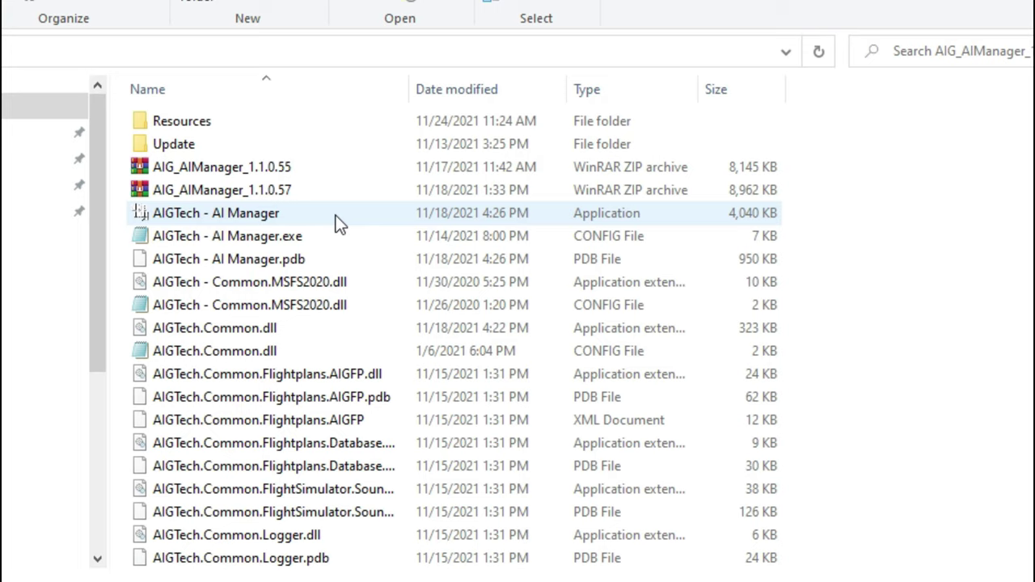
right_click(335, 215)
click(294, 212)
right_click(294, 212)
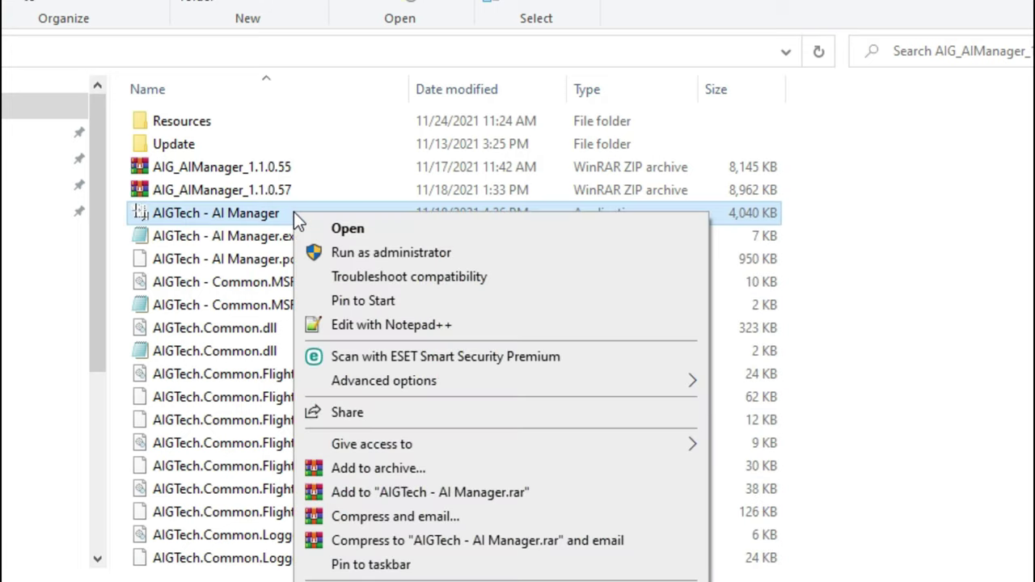
click(303, 254)
click(338, 482)
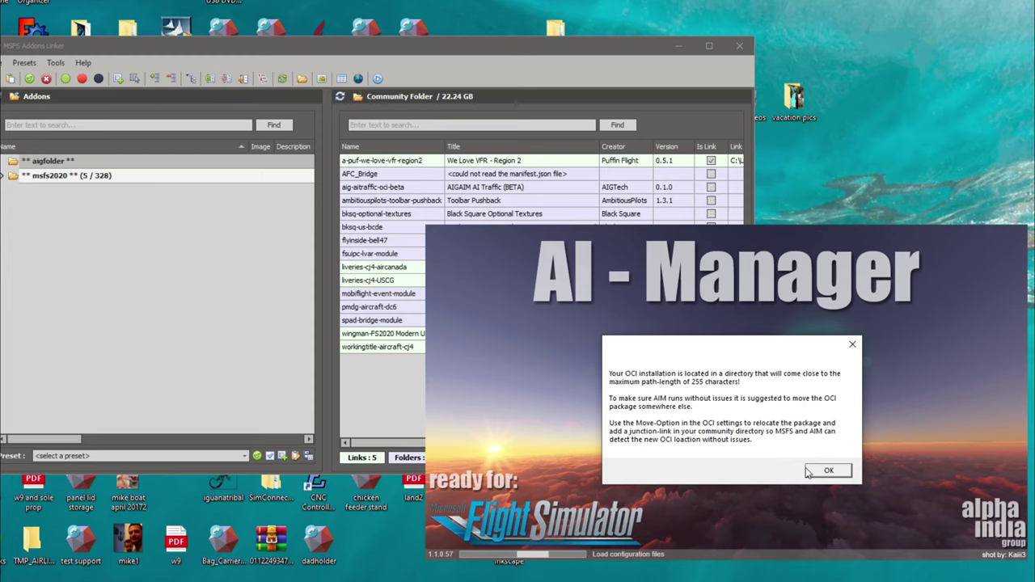
Dismiss AI Manager's OCI path-length warning and let the FS data load.
click(806, 468)
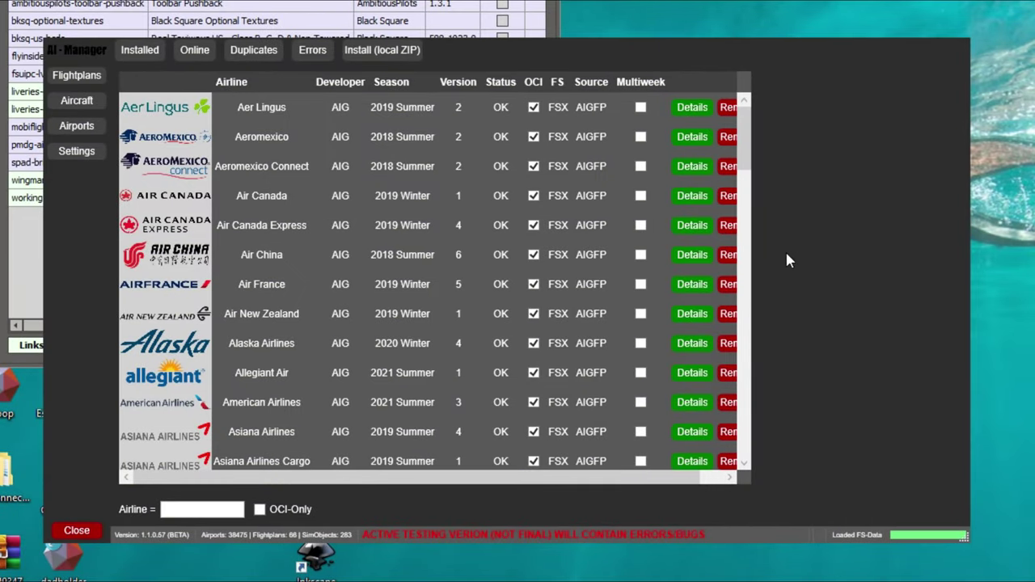
Go to AI Manager's FS Settings page and its AIGAIM - OCI tab.
click(88, 165)
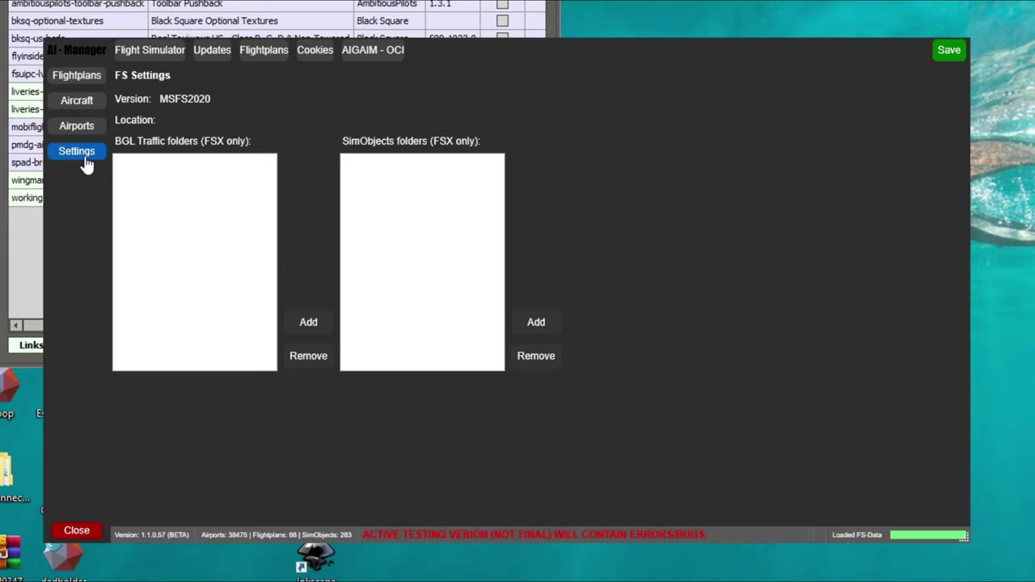
click(388, 60)
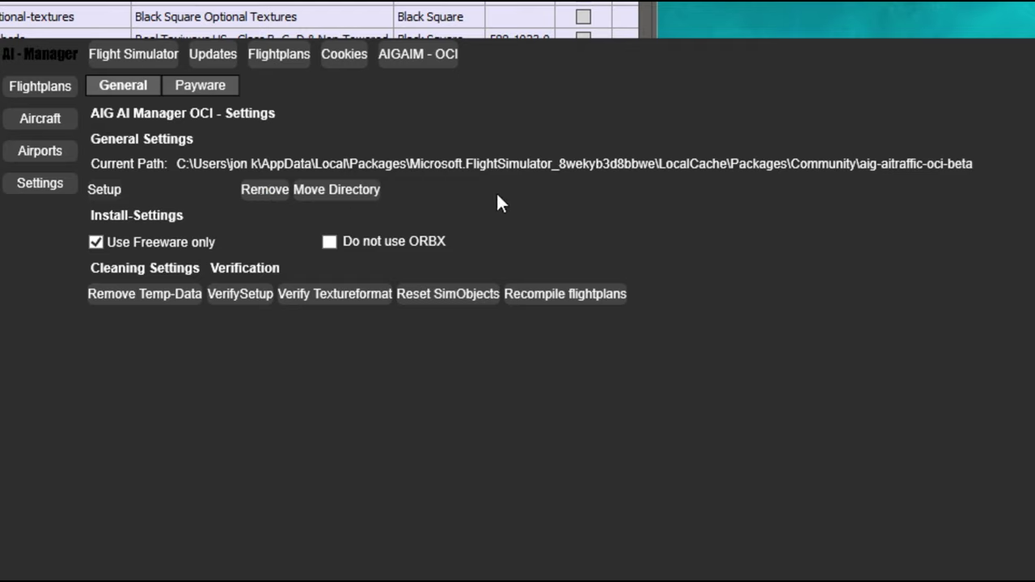
Start moving the OCI directory and choose the desktop aigfolder as the destination.
click(352, 192)
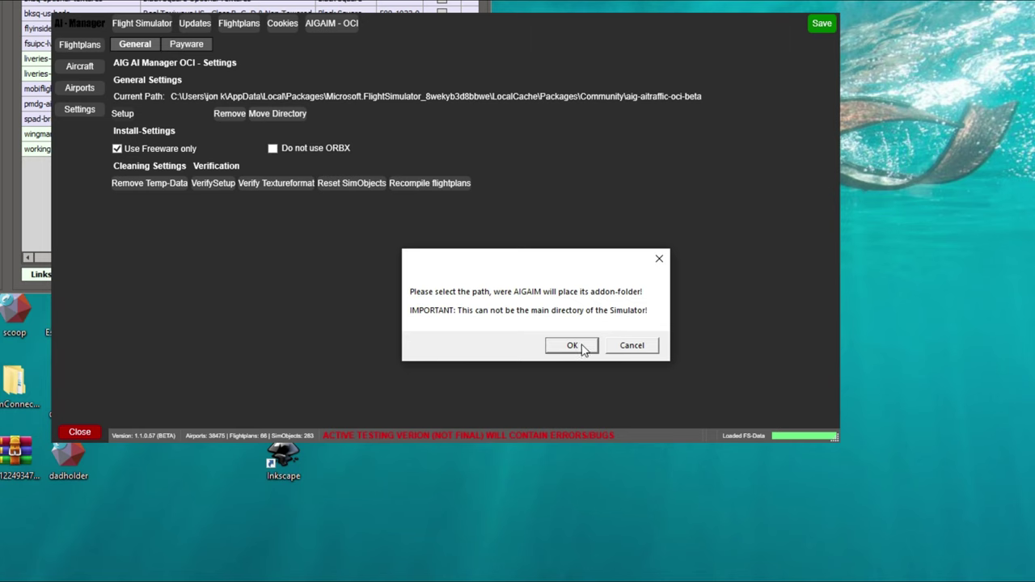
click(779, 537)
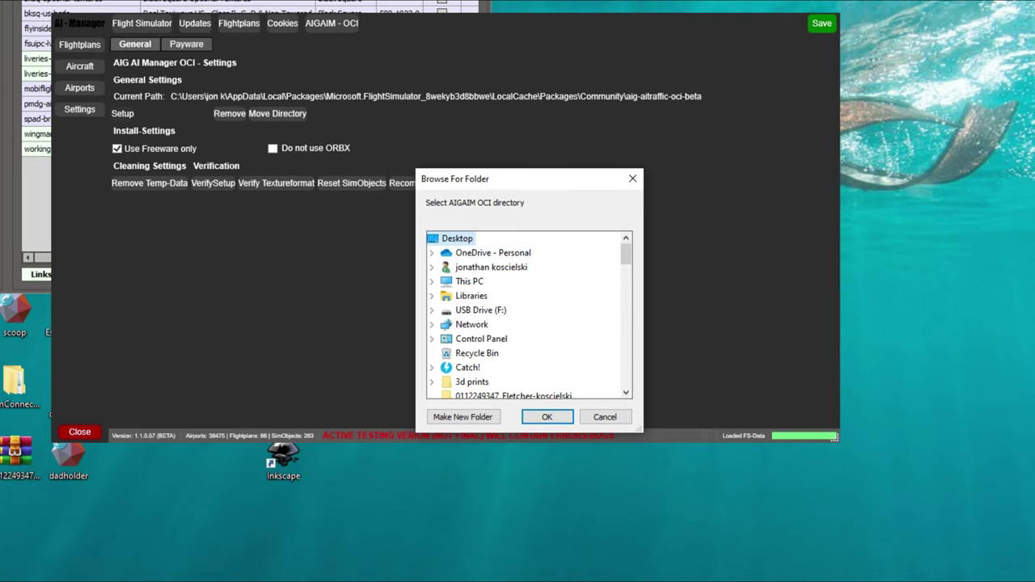
click(958, 384)
drag(930, 328, 906, 324)
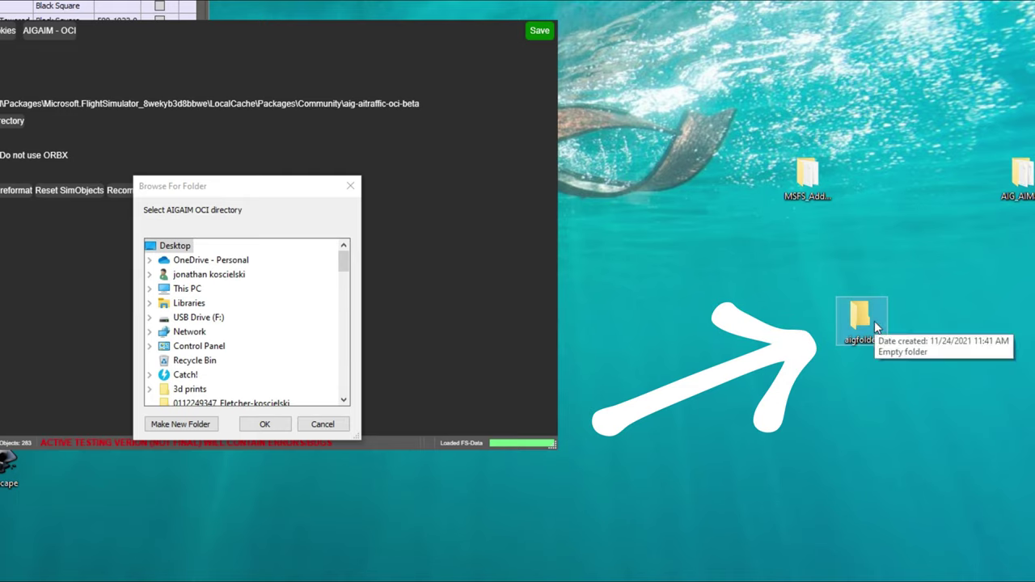
scroll(223, 360, down, 3)
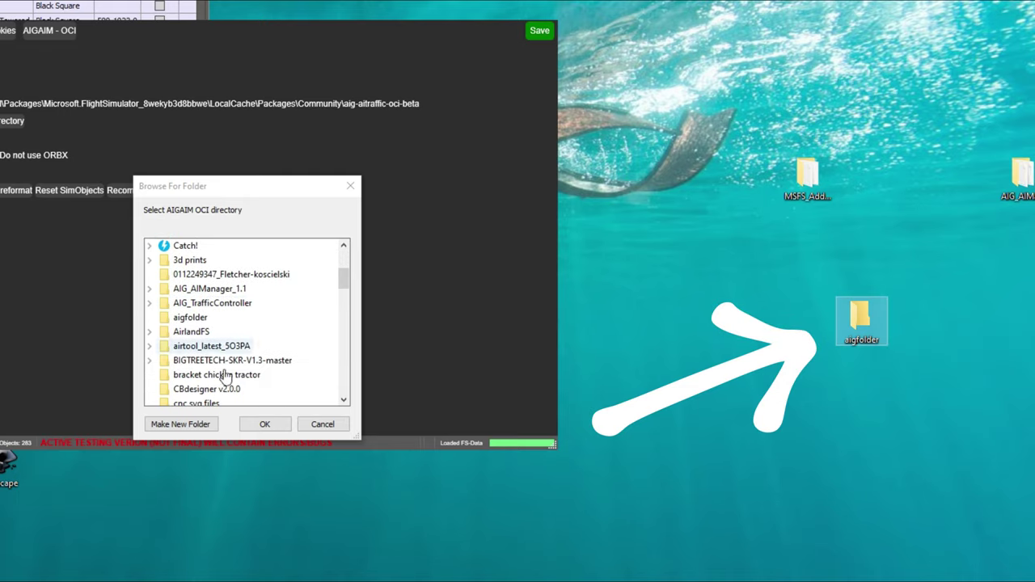
click(188, 318)
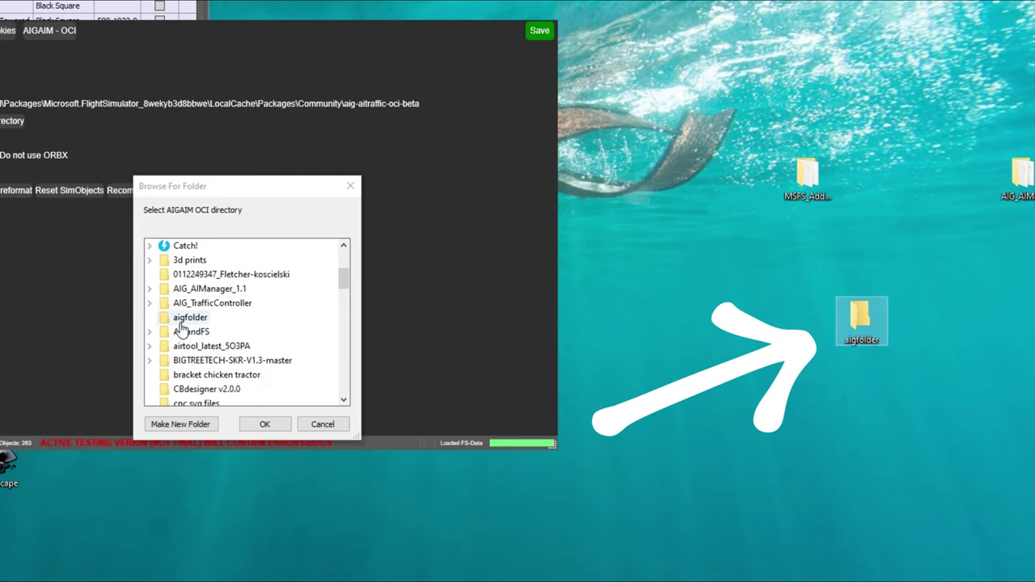
click(257, 426)
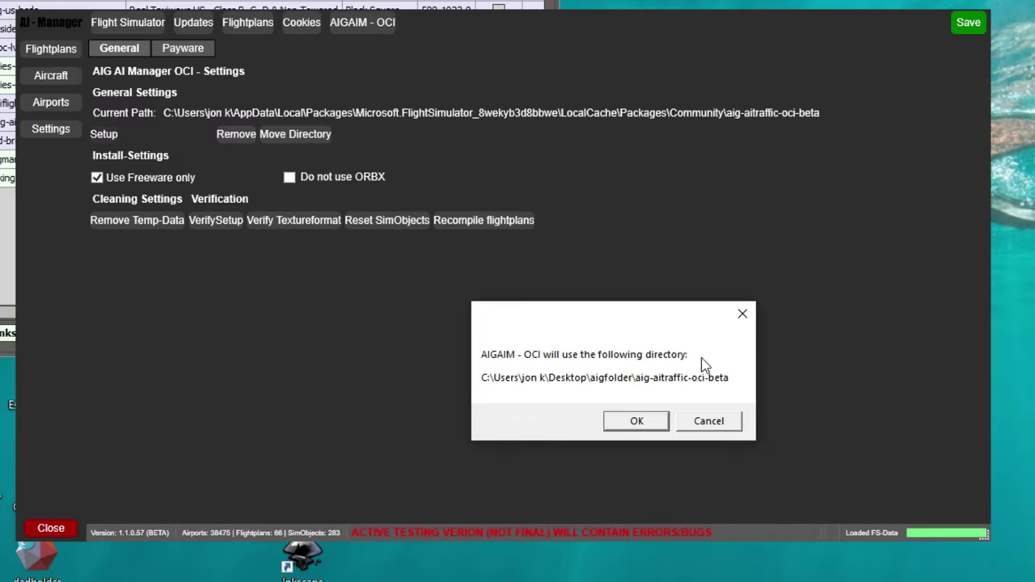
Confirm the new OCI path, run the relocation, acknowledge the restart and close AI Manager.
click(652, 423)
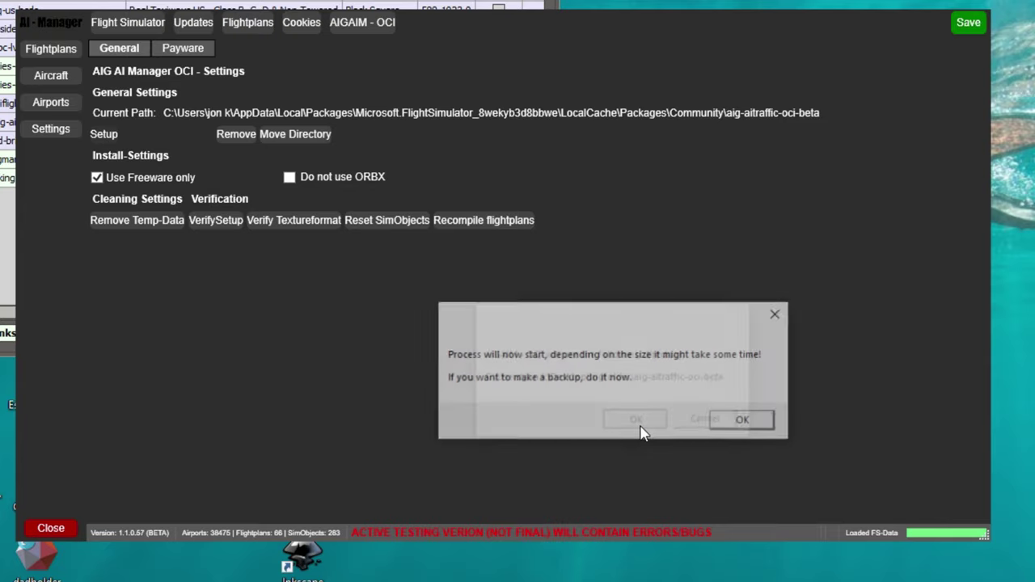
click(745, 423)
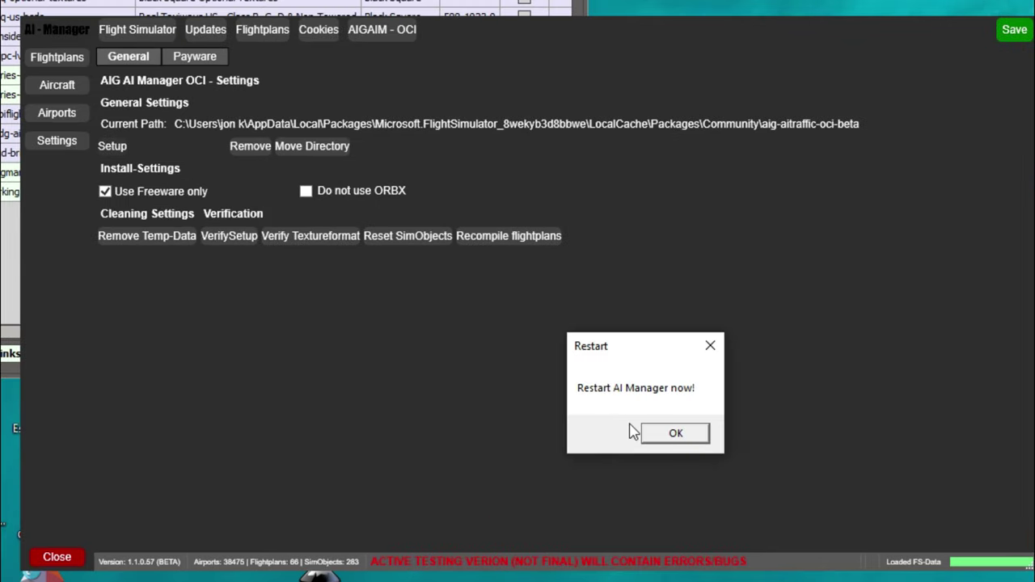
click(688, 438)
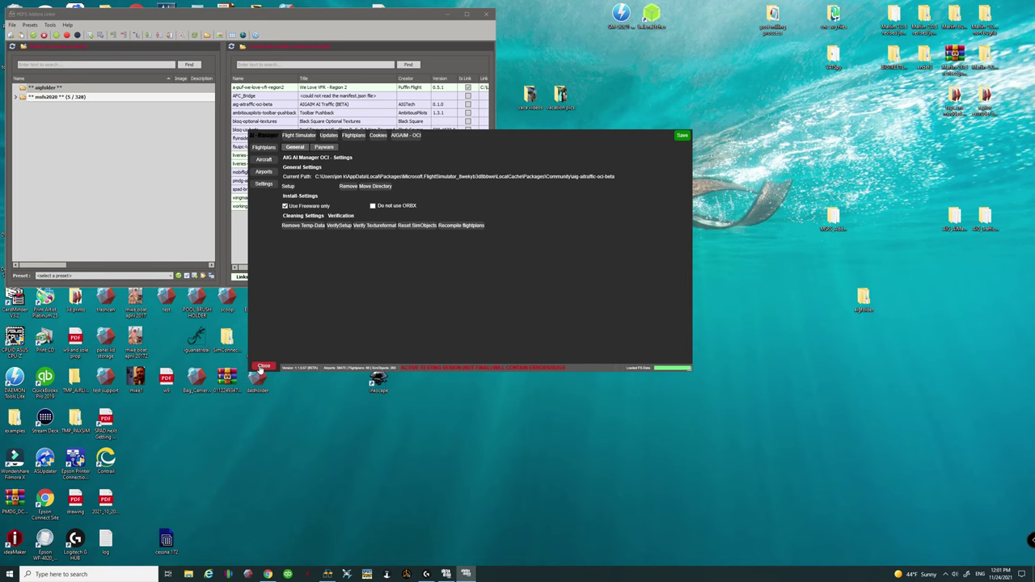
click(57, 557)
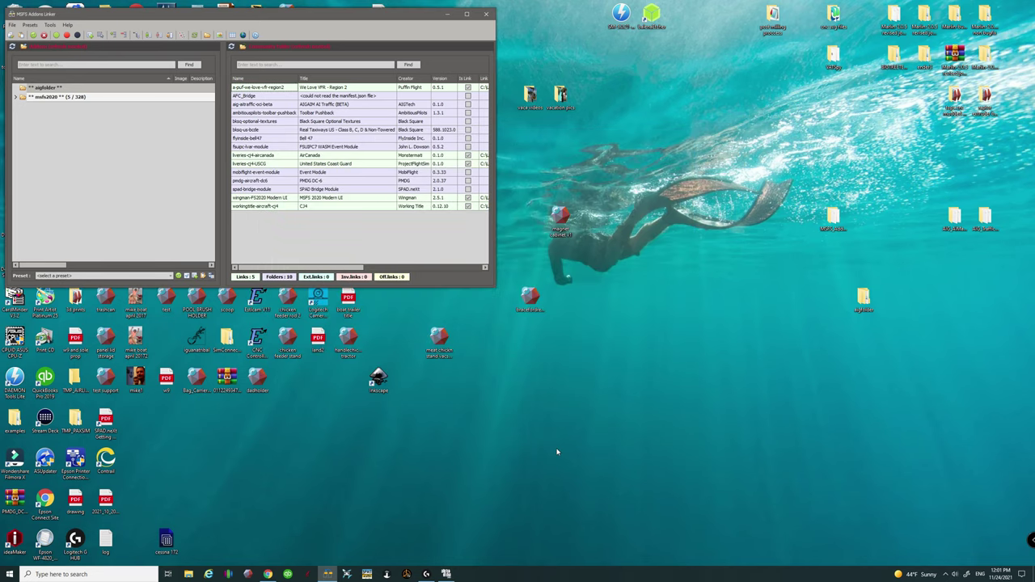
Refresh all lists in the linker and check aigfolder's aig-aitraffic-oci-beta is linked into Community.
click(955, 226)
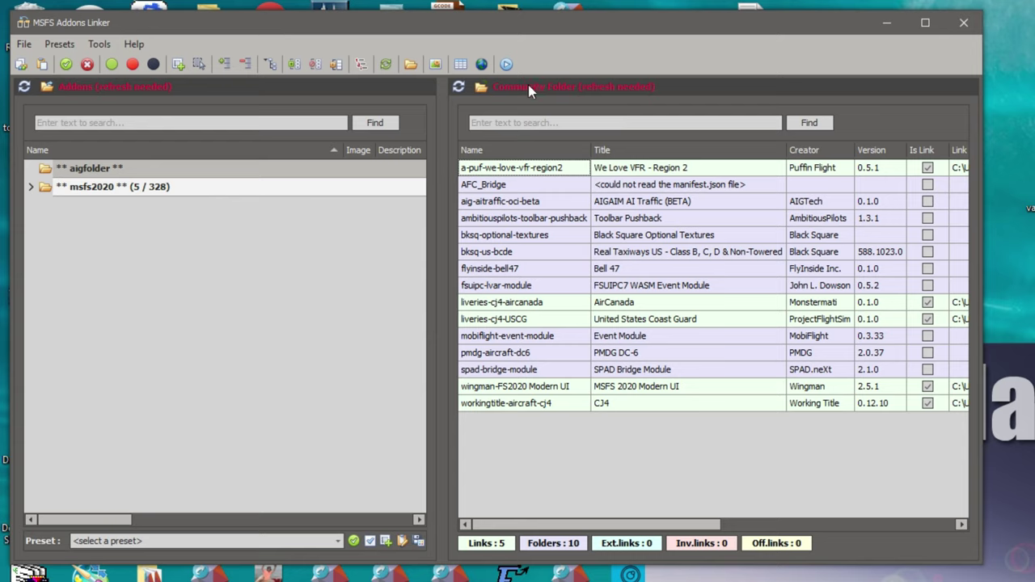
click(386, 67)
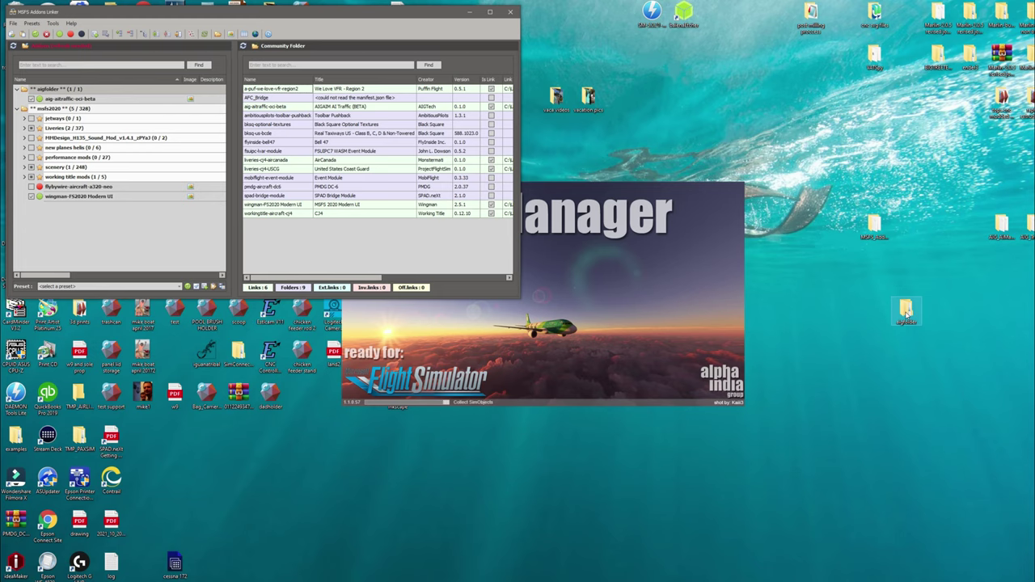
double_click(905, 311)
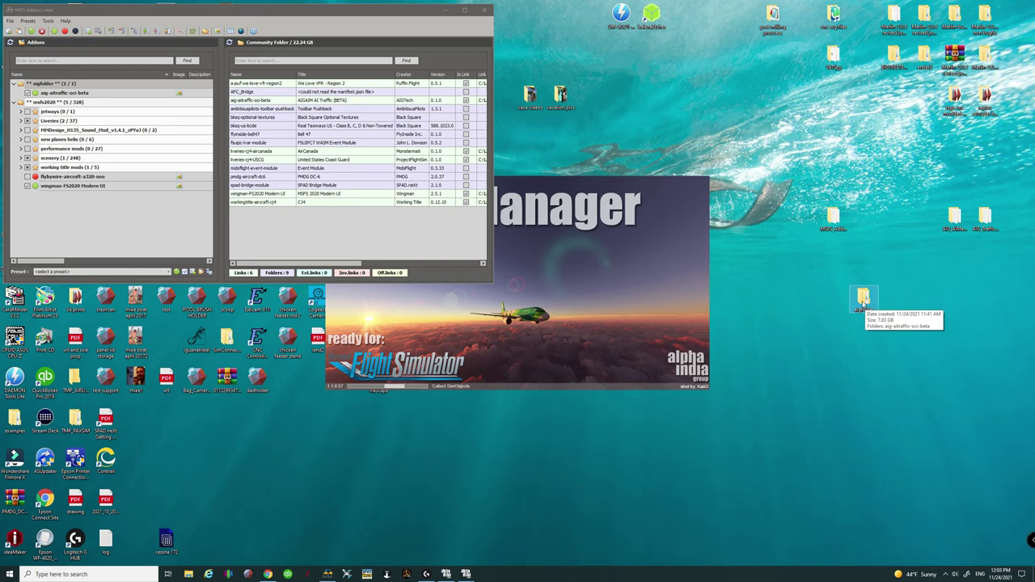
key(ctrl+v)
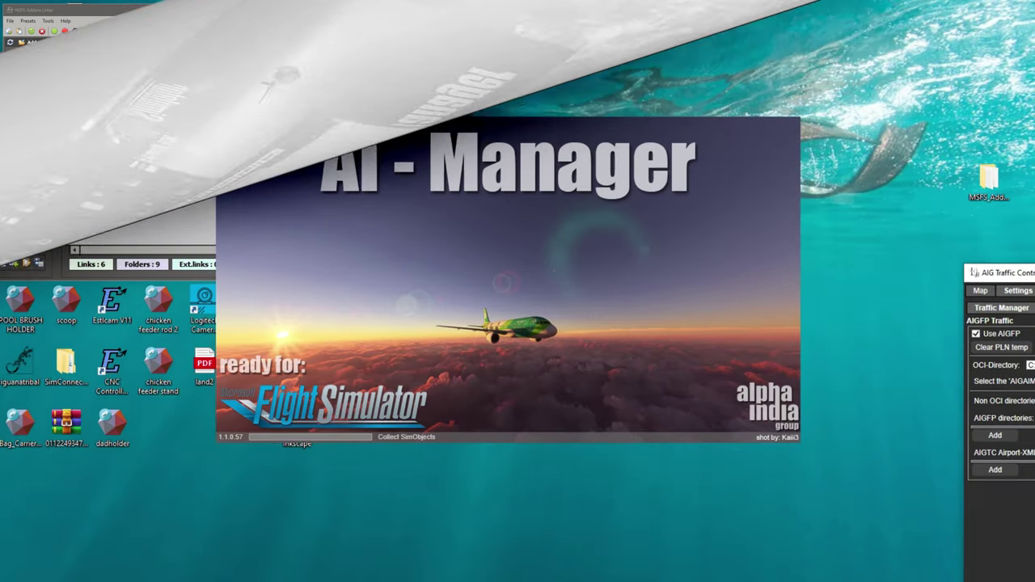
Point Traffic Controller's OCI-Directory to Desktop\aigfolder\aig-aitraffic-oci-beta.
drag(1034, 270, 562, 129)
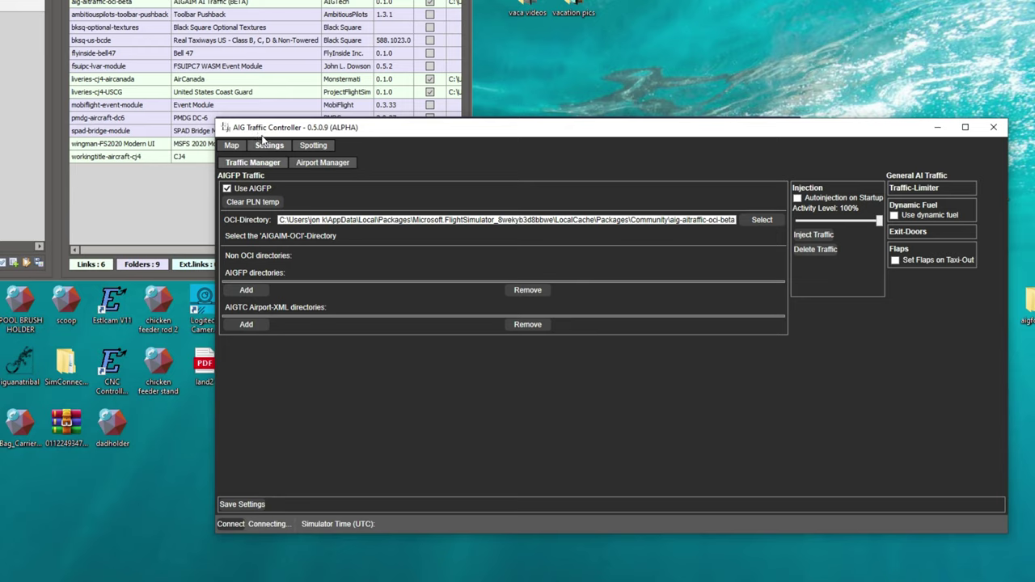
click(232, 148)
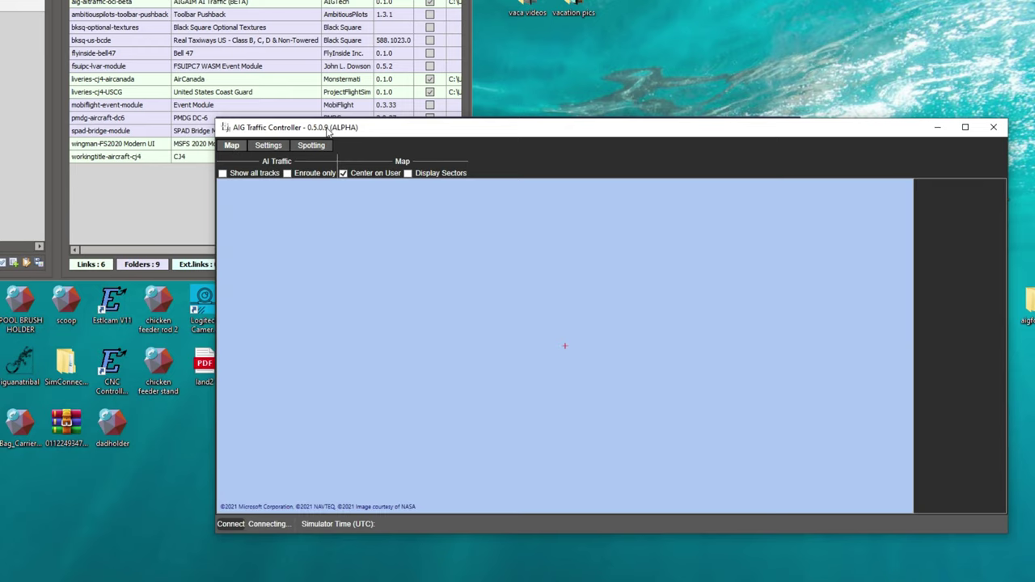
drag(327, 132, 267, 133)
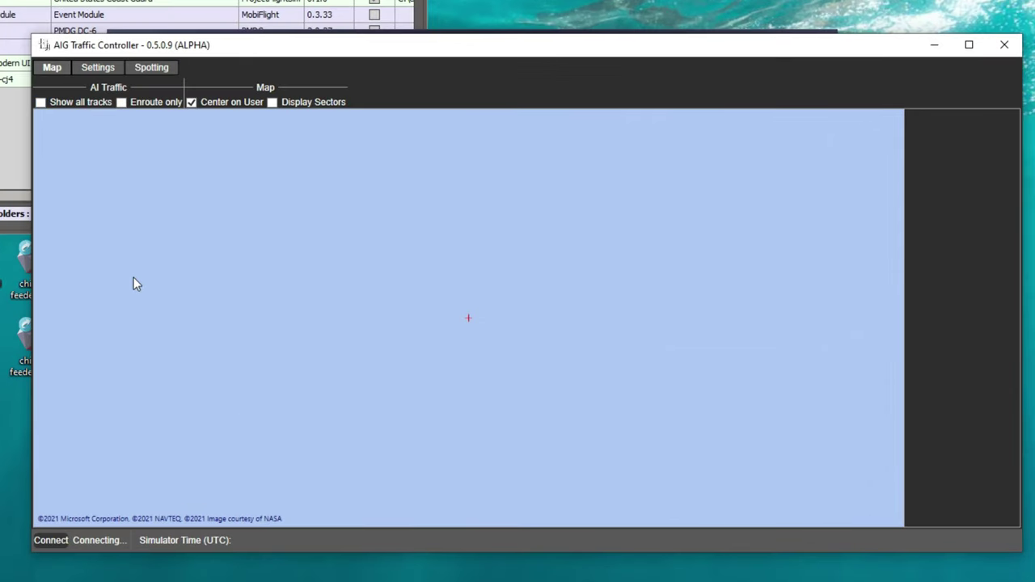
click(98, 69)
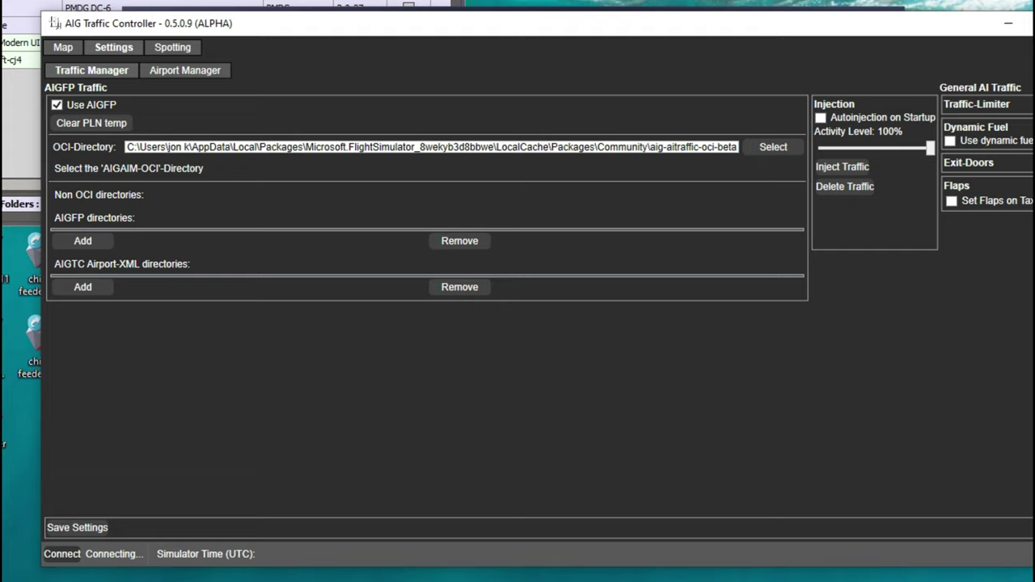
click(774, 156)
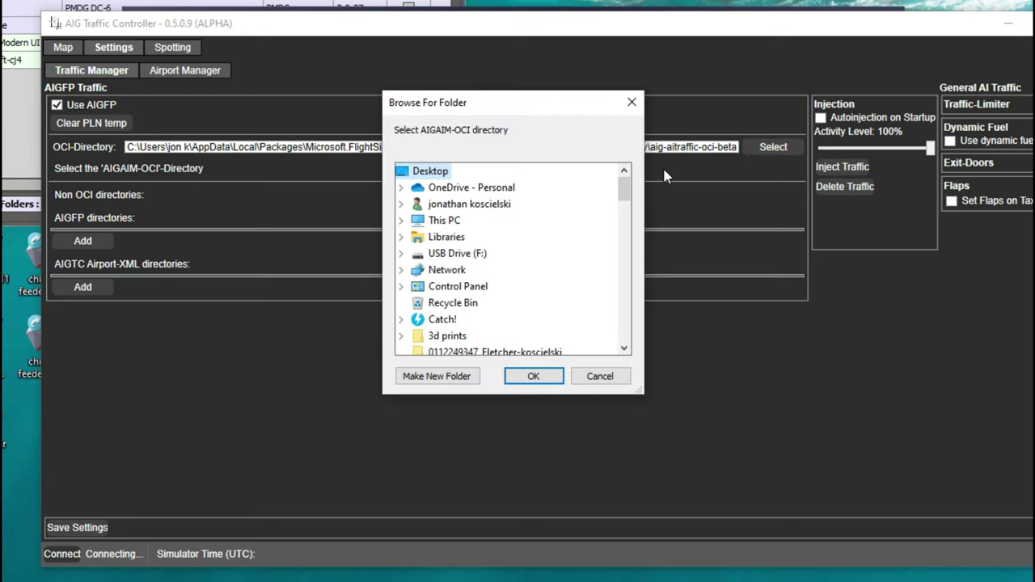
scroll(439, 218, down, 2)
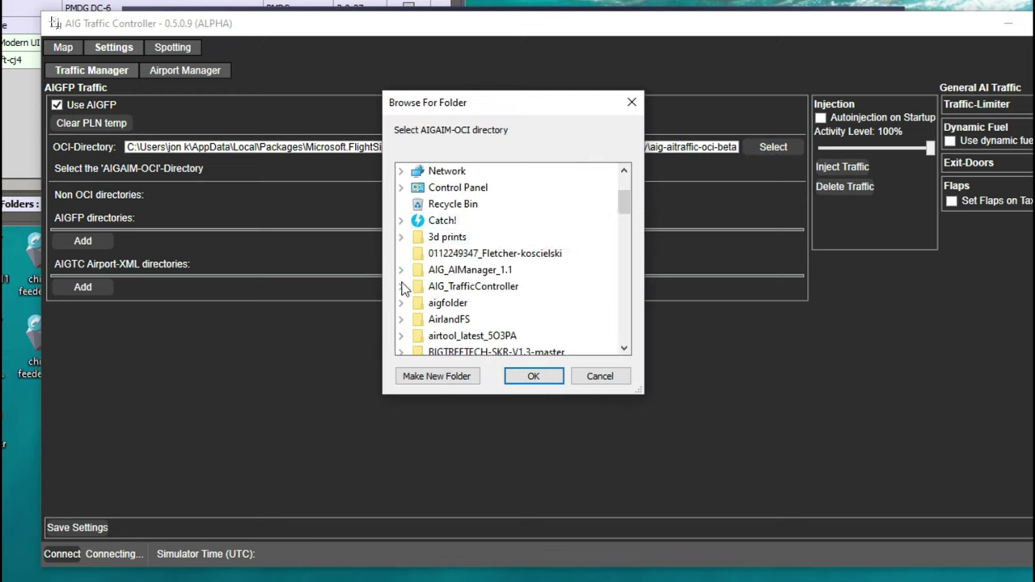
click(441, 303)
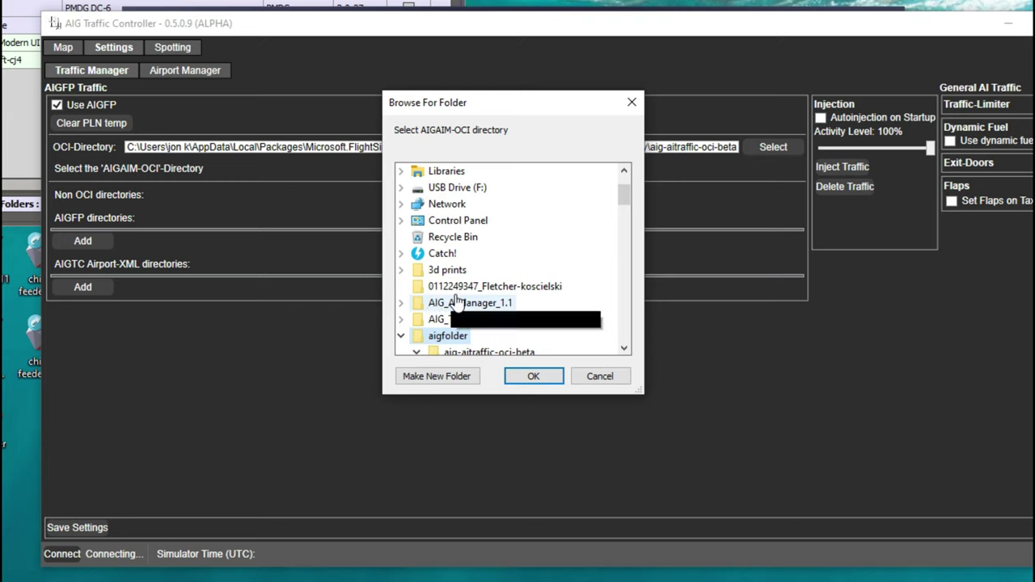
click(416, 351)
scroll(428, 326, down, 1)
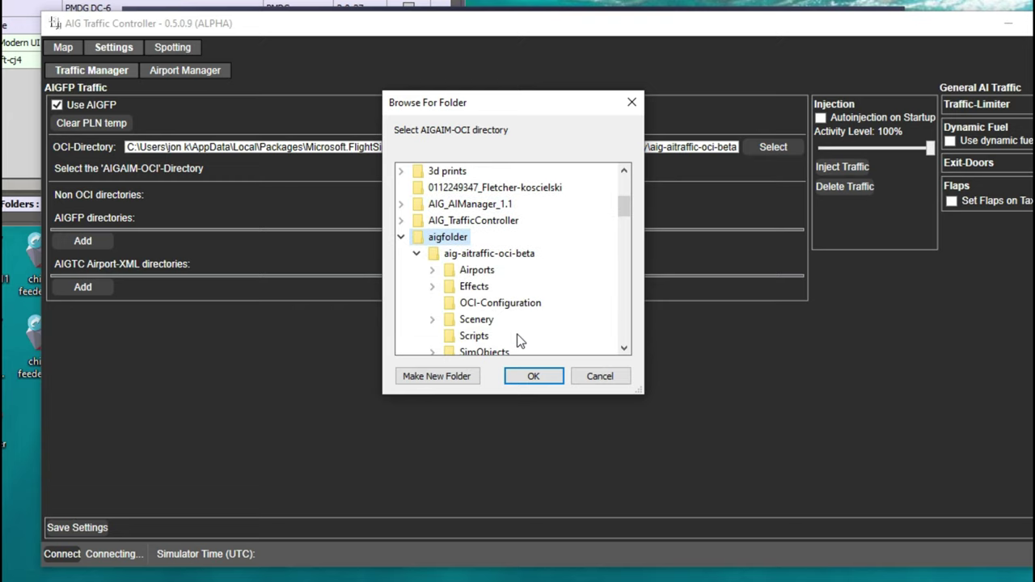
click(513, 257)
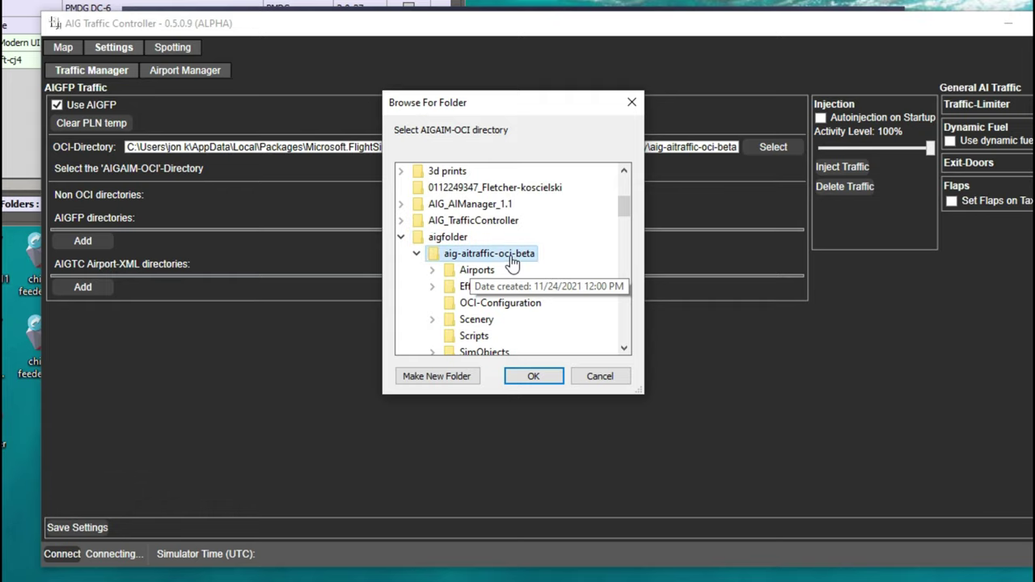
click(536, 376)
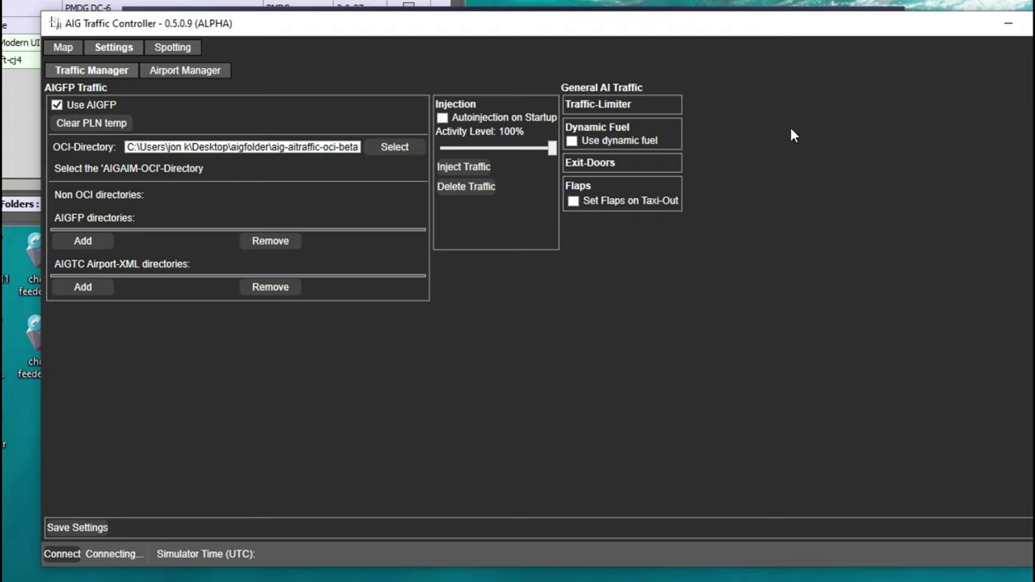
Check AI Manager's AIGAIM - OCI Current Path shows Desktop\aigfolder\aig-aitraffic-oci-beta.
drag(922, 31, 1017, 73)
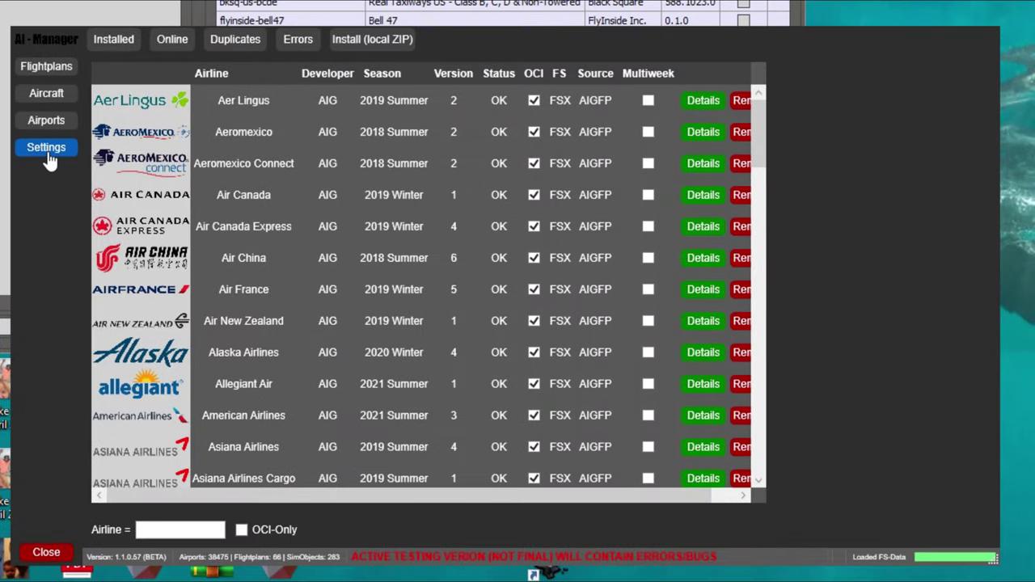
click(47, 148)
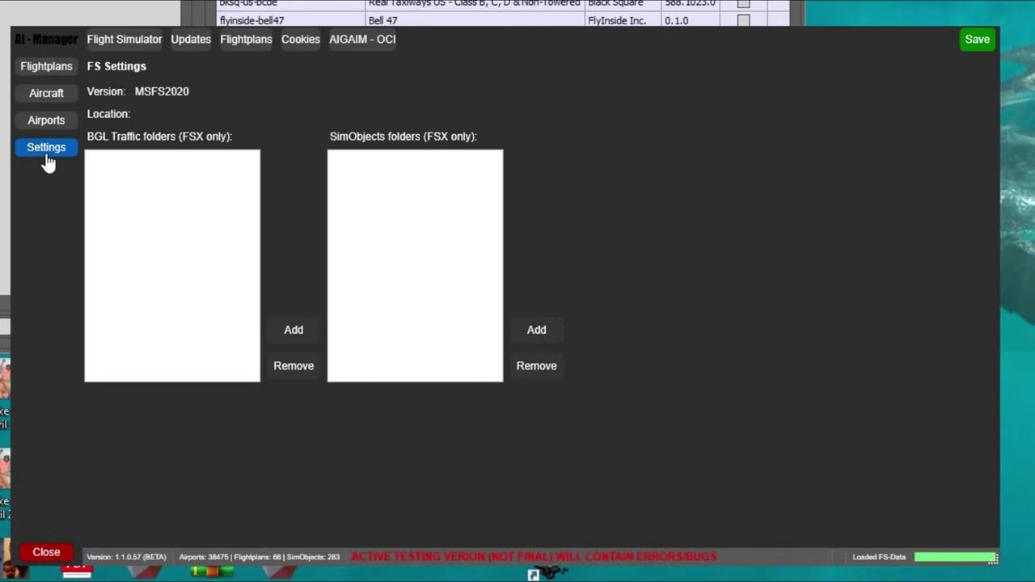
click(376, 42)
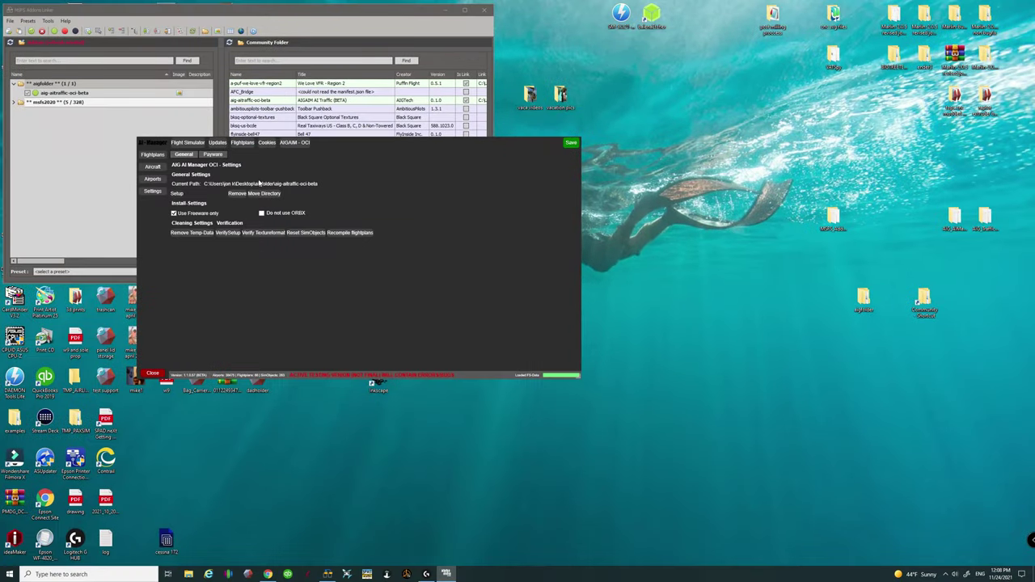
Close AI Manager, launch Flight Simulator from the linker, and keep aig-aitraffic-oci-beta ticked.
click(152, 375)
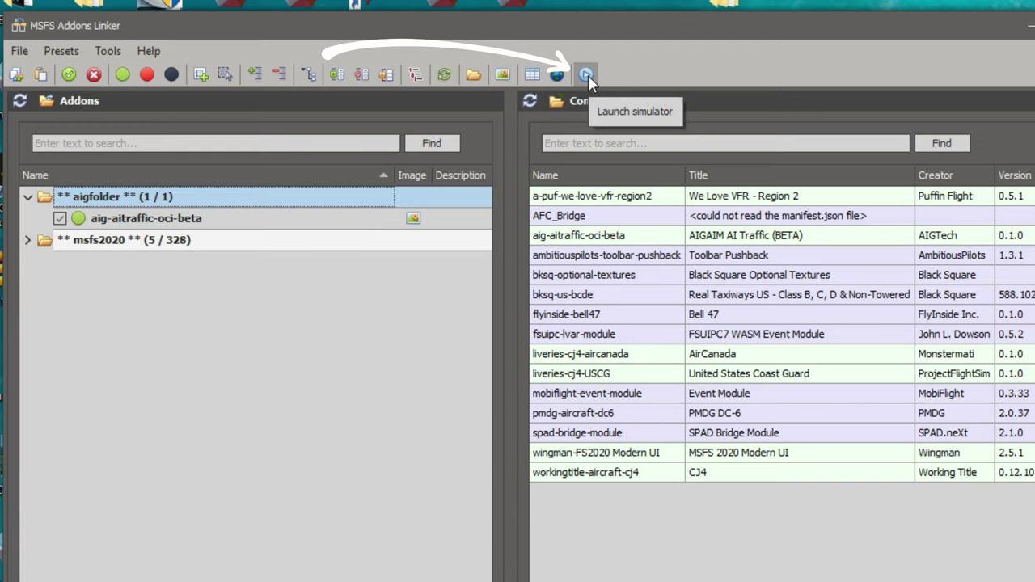
click(588, 76)
click(538, 380)
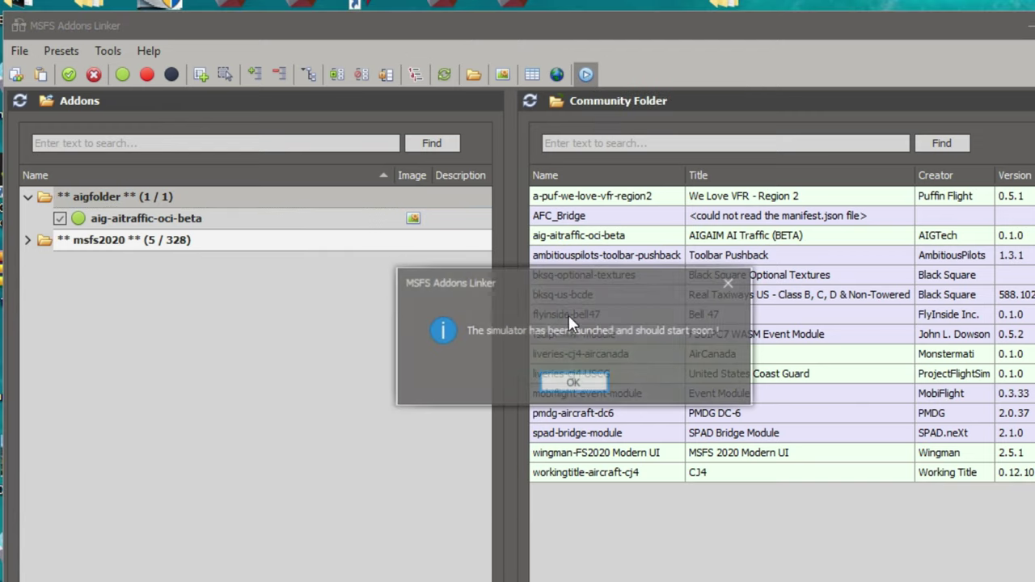
click(573, 382)
drag(570, 20, 1034, 20)
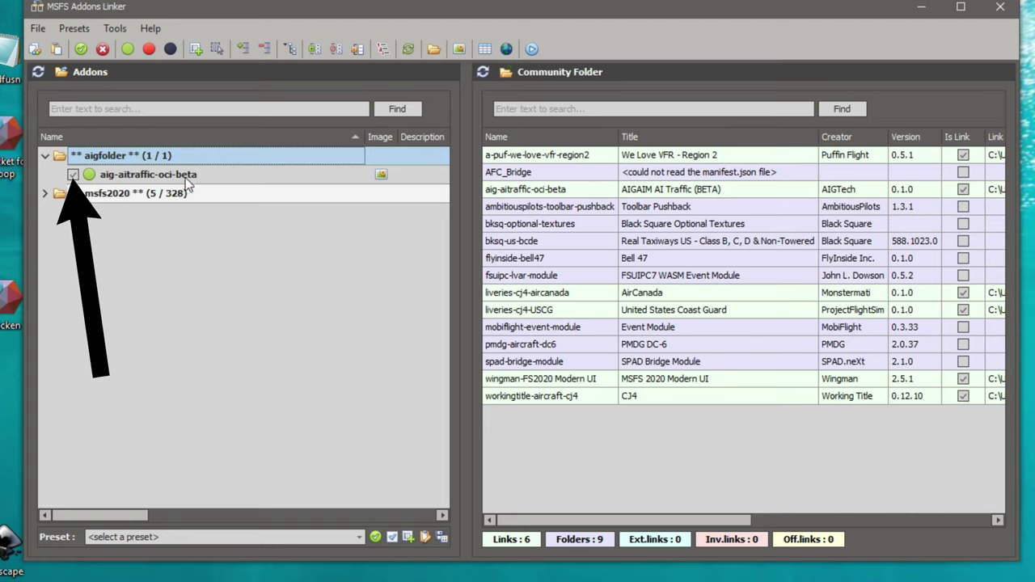
click(73, 175)
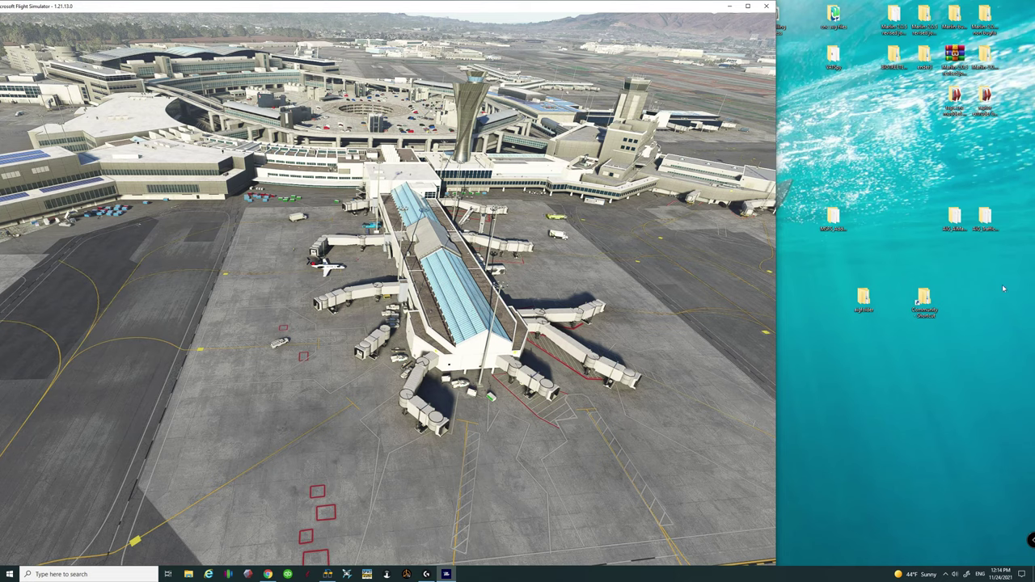
Run AIGTech - Traffic Controller as administrator from the AIG_TrafficController folder, then close Explorer.
click(987, 224)
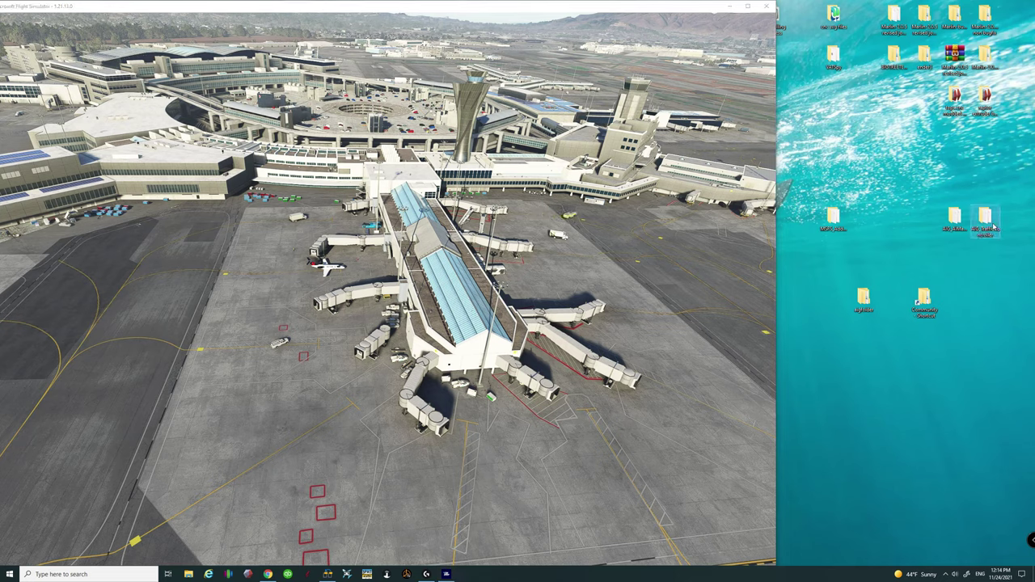
drag(983, 228, 892, 229)
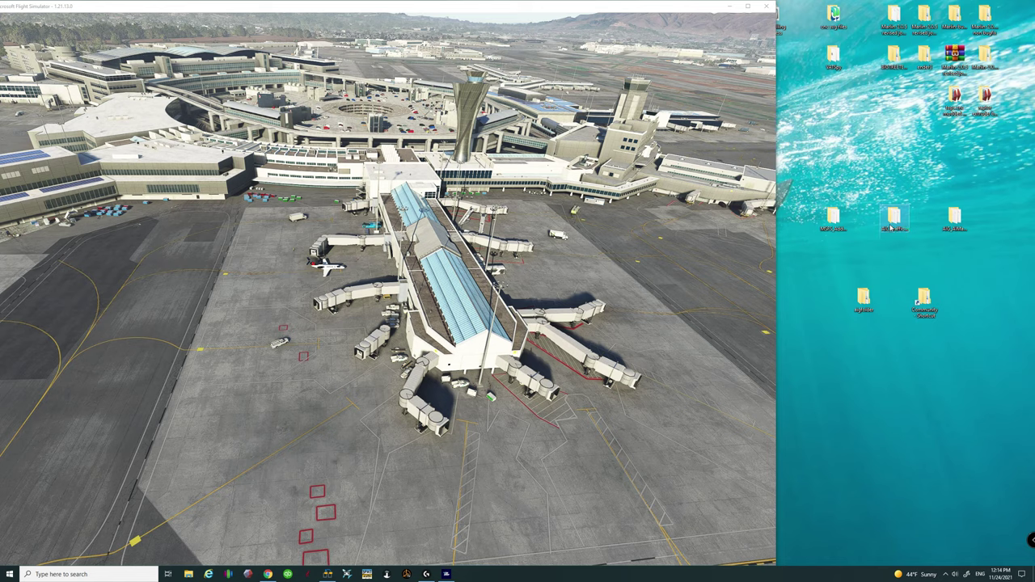
double_click(893, 230)
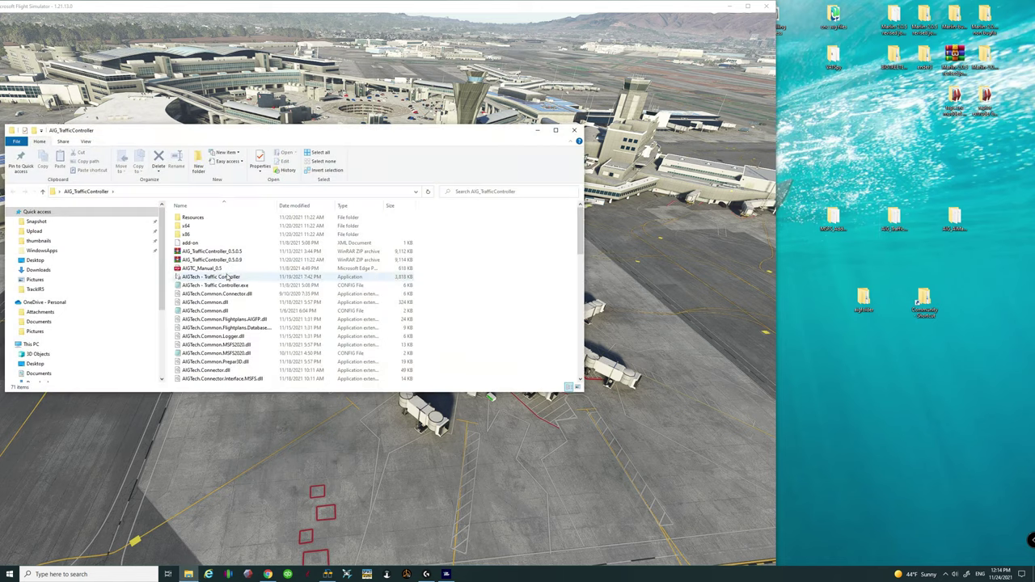
right_click(227, 276)
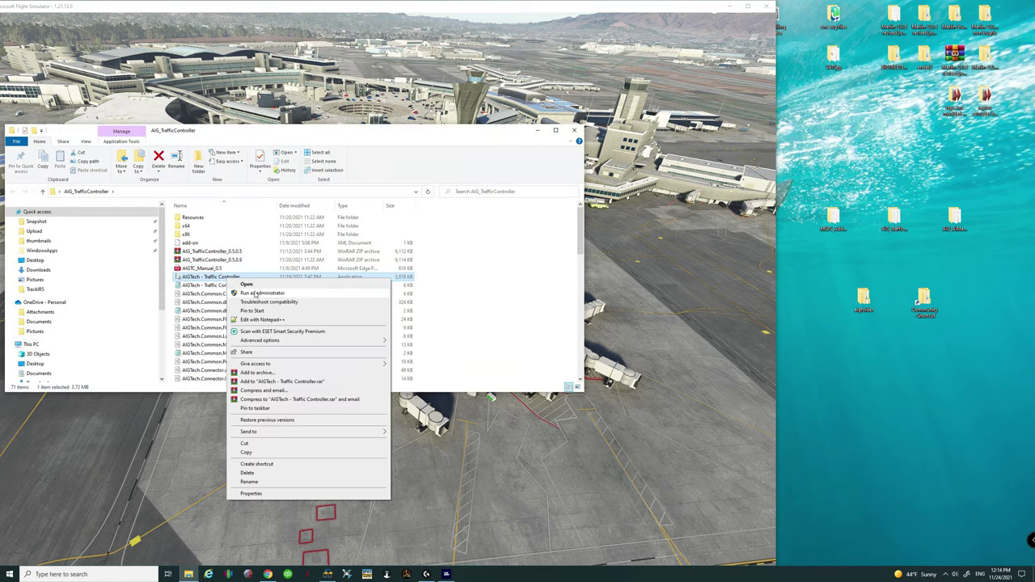
click(293, 292)
click(252, 348)
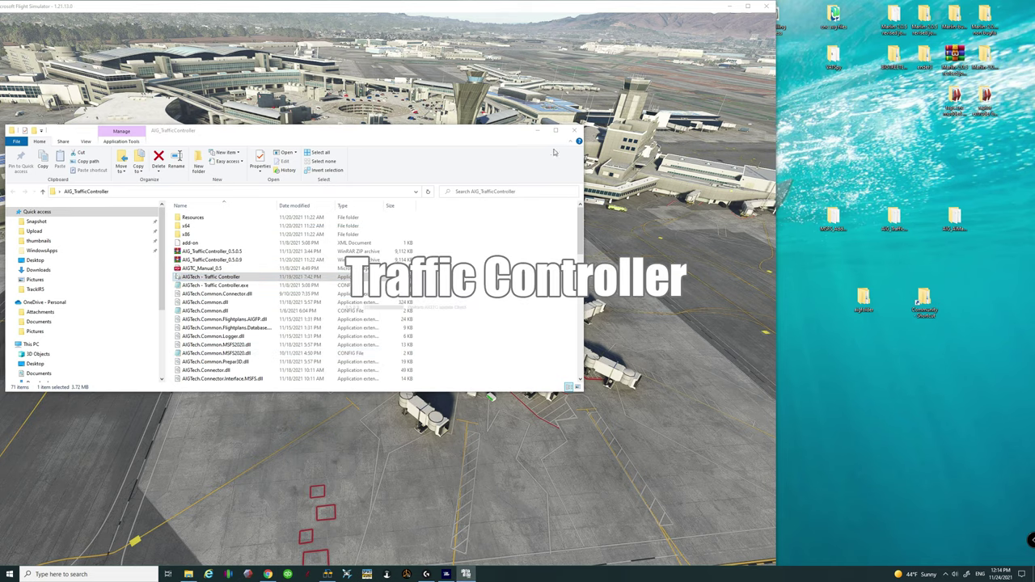
click(572, 134)
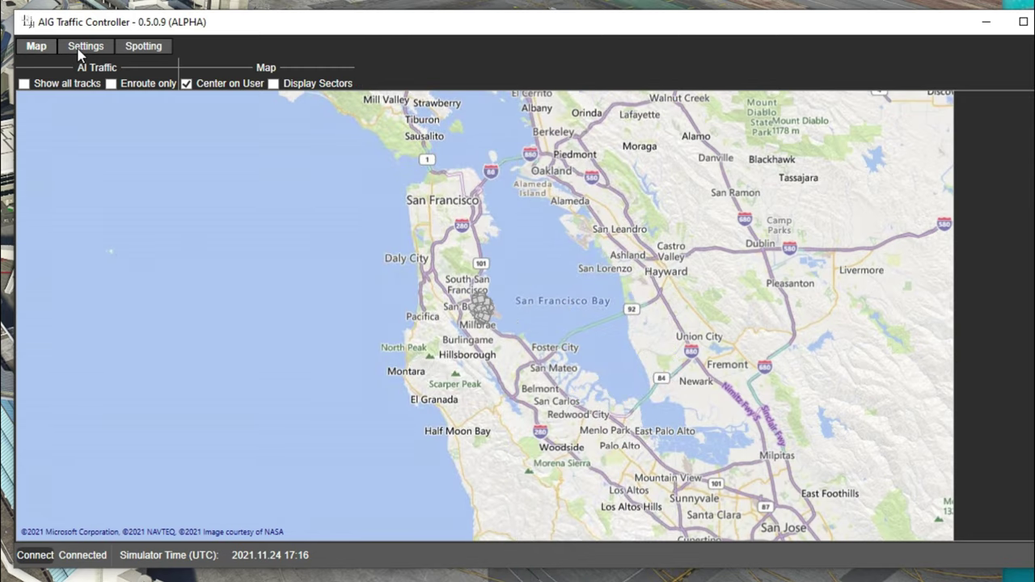
Open Traffic Controller's Settings page showing the aigfolder OCI-Directory.
click(84, 47)
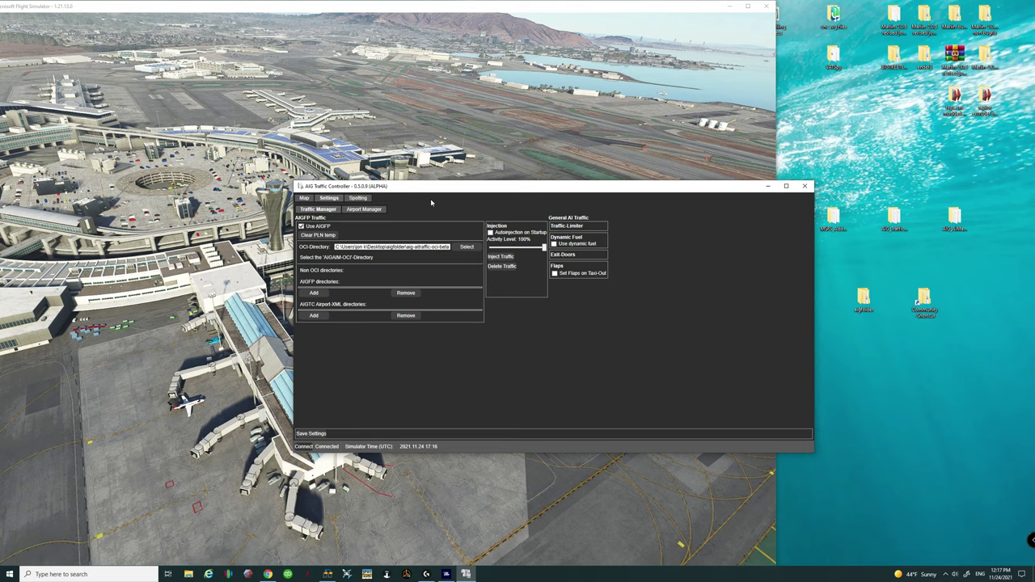
Move the AIG Traffic Controller window to the right of the Flight Simulator window.
drag(429, 194, 916, 200)
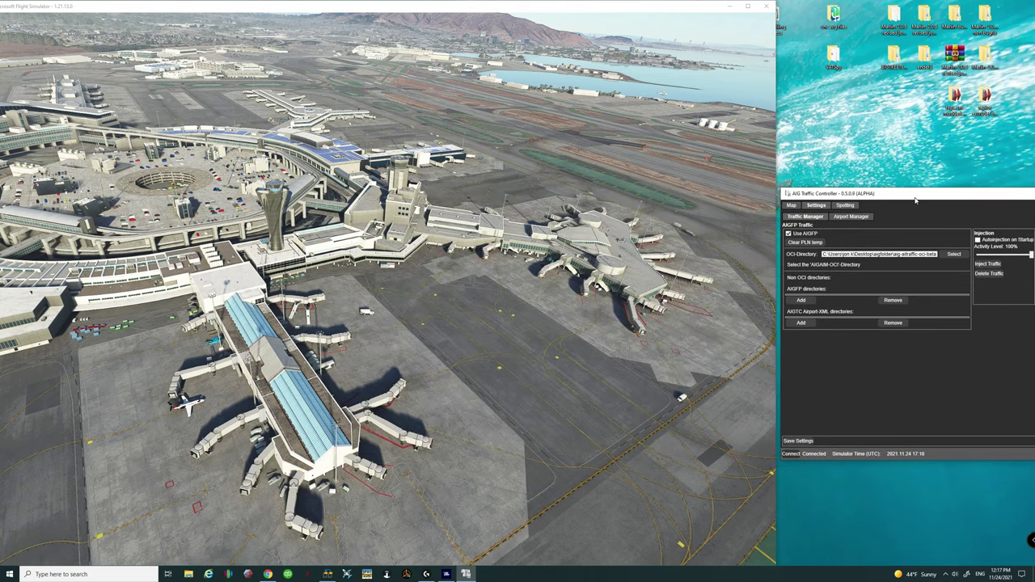